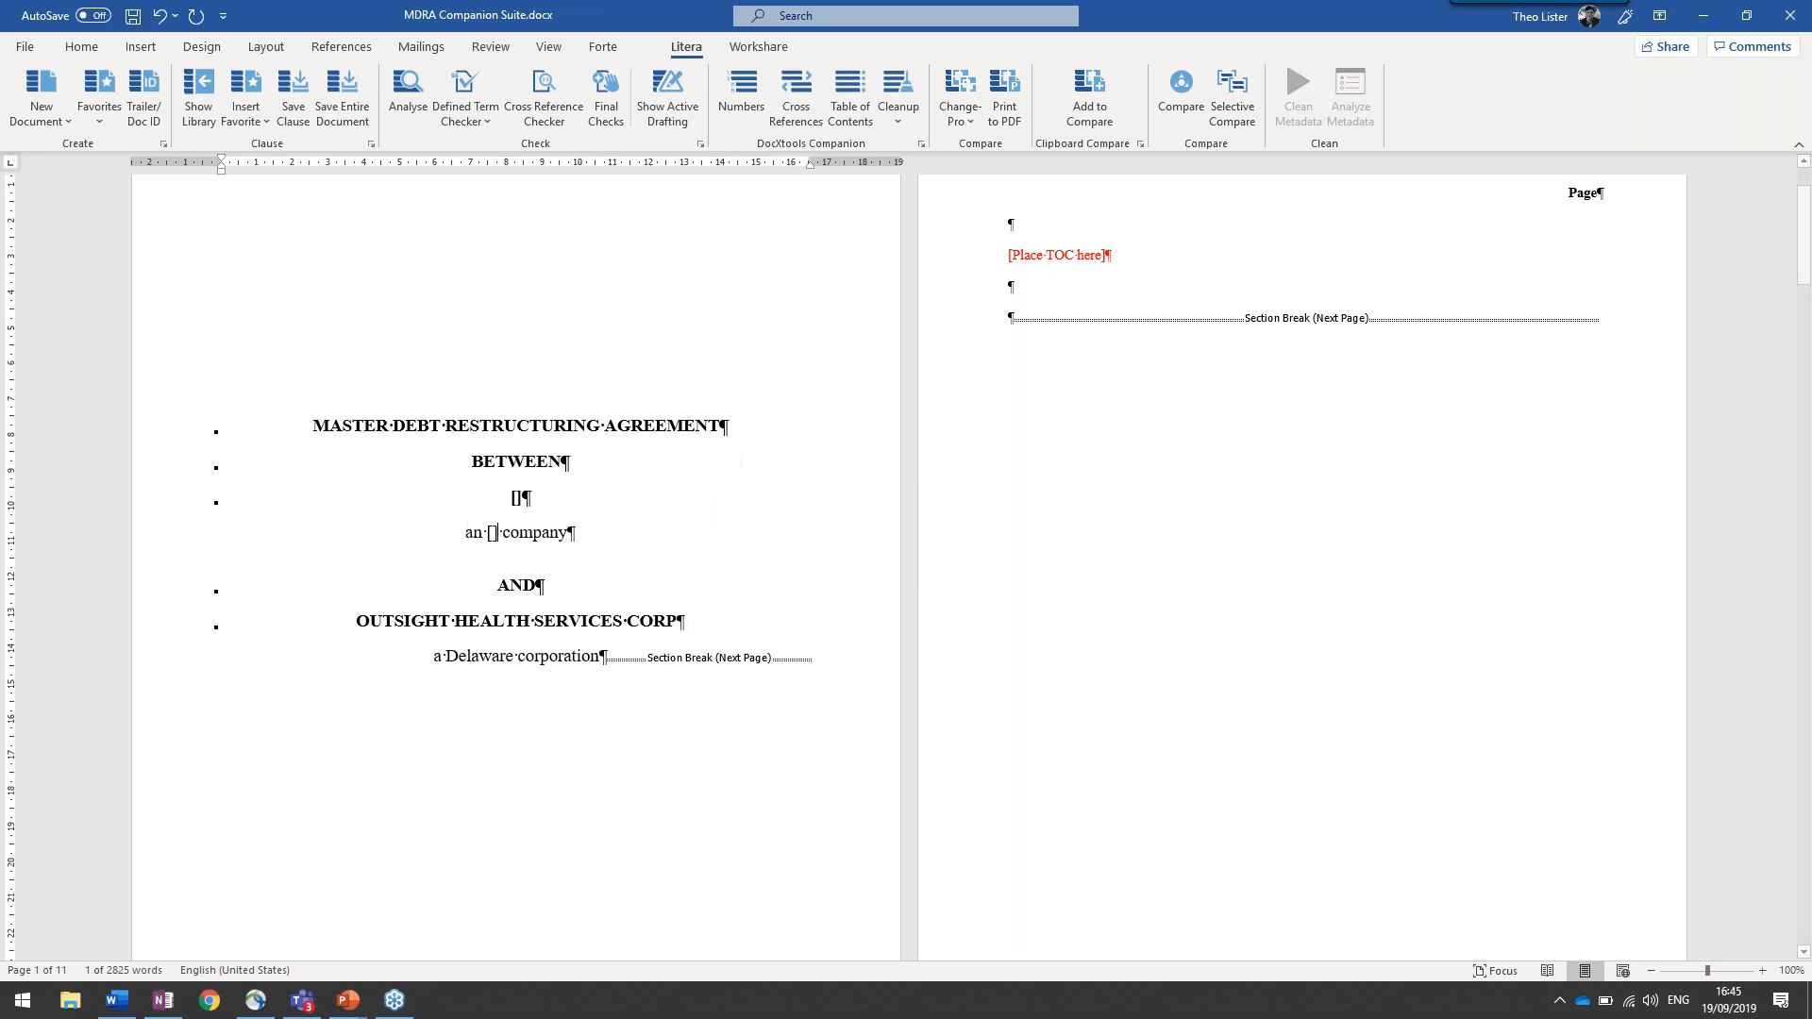
Replace OUTSIGHT HEALTH SERVICES CORP on the cover page with the placeholder []
{"action": "left_click_drag", "start_coordinate": [429, 627], "coordinate": [678, 622]}
{"action": "type", "text": "[]"}
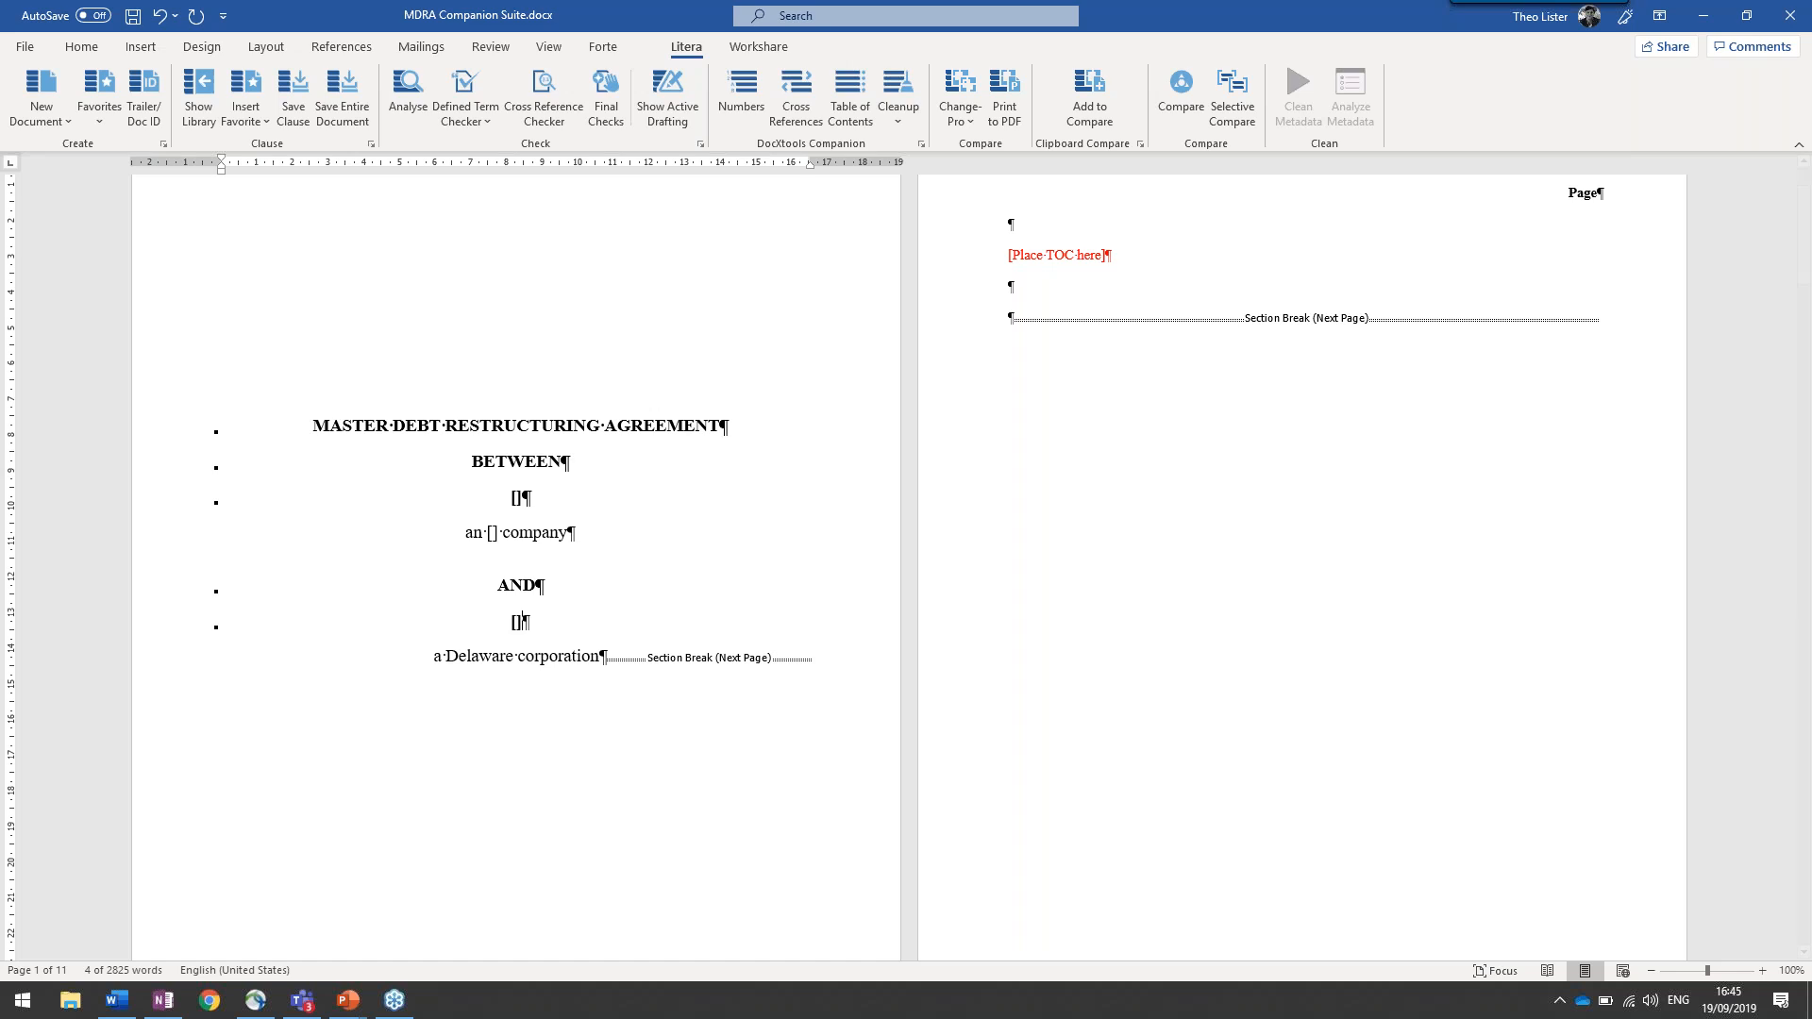
{"action": "scroll", "coordinate": [575, 579], "scroll_direction": "down", "scroll_amount": 4}
{"action": "scroll", "coordinate": [575, 579], "scroll_direction": "up", "scroll_amount": 2}
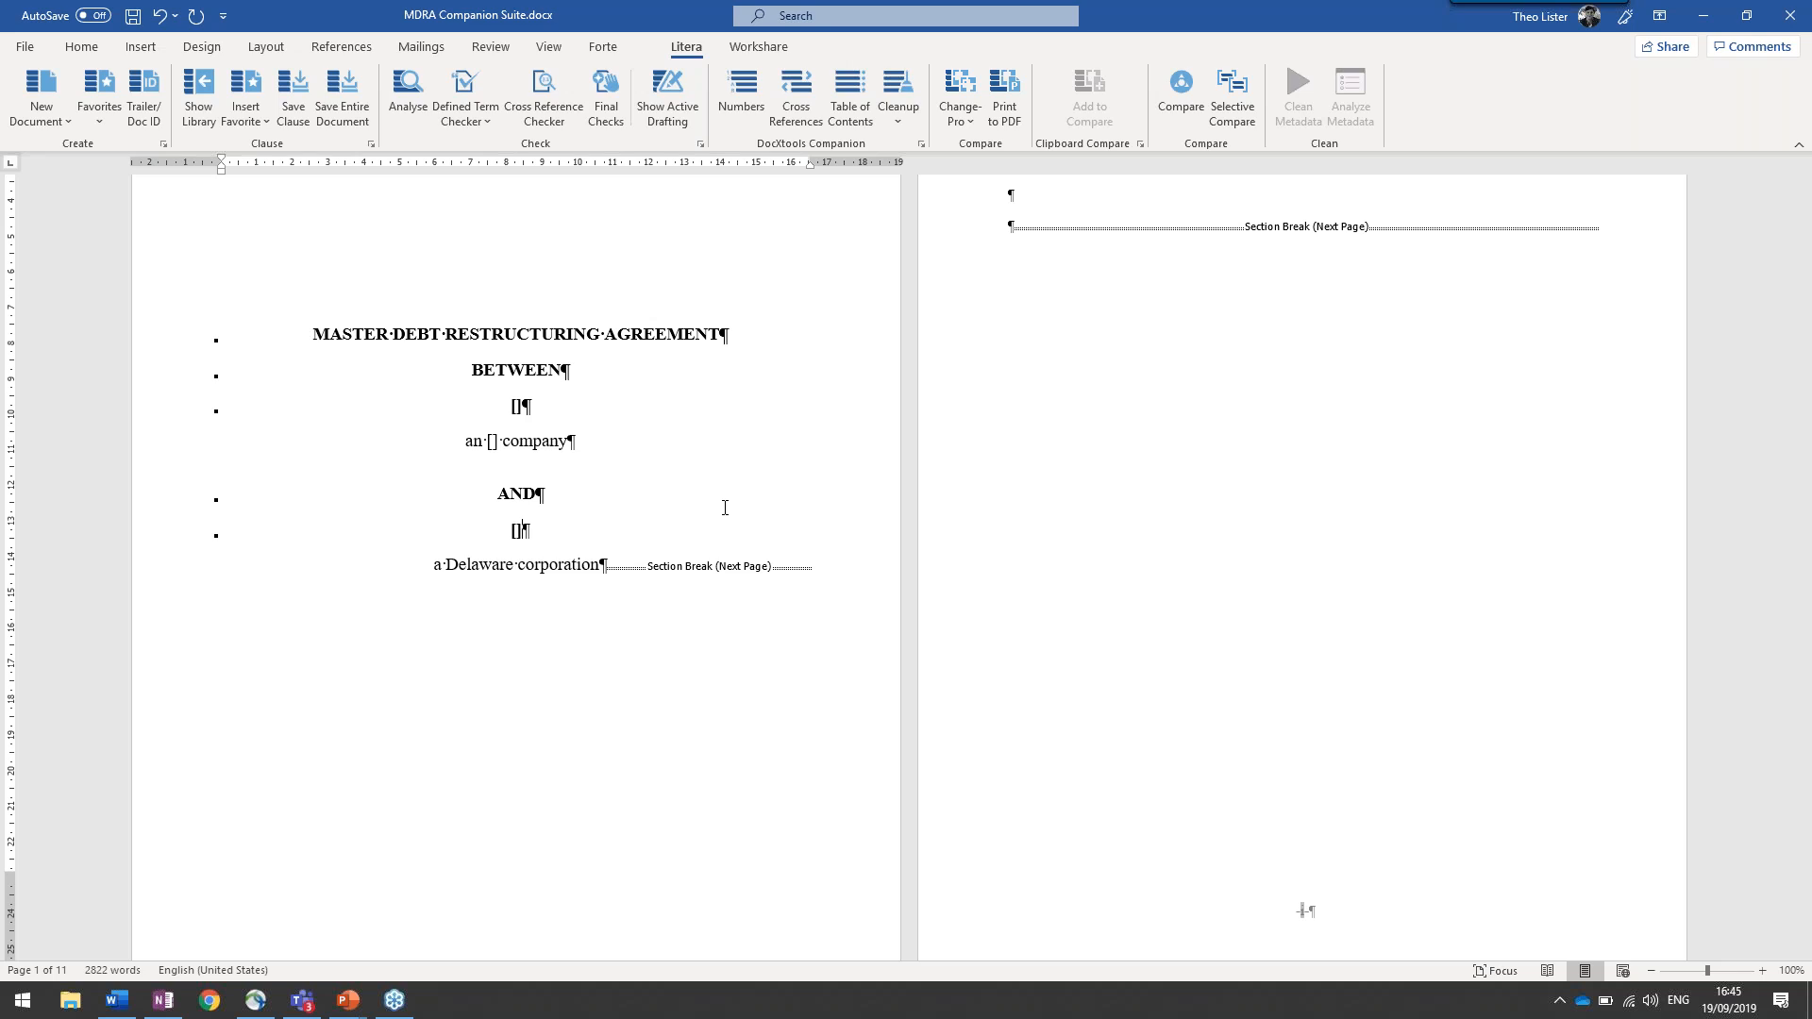
Search the agreement for $ and go through the matching dollar amounts, ending at the AHF Shares definition
{"action": "key", "text": "ctrl+f"}
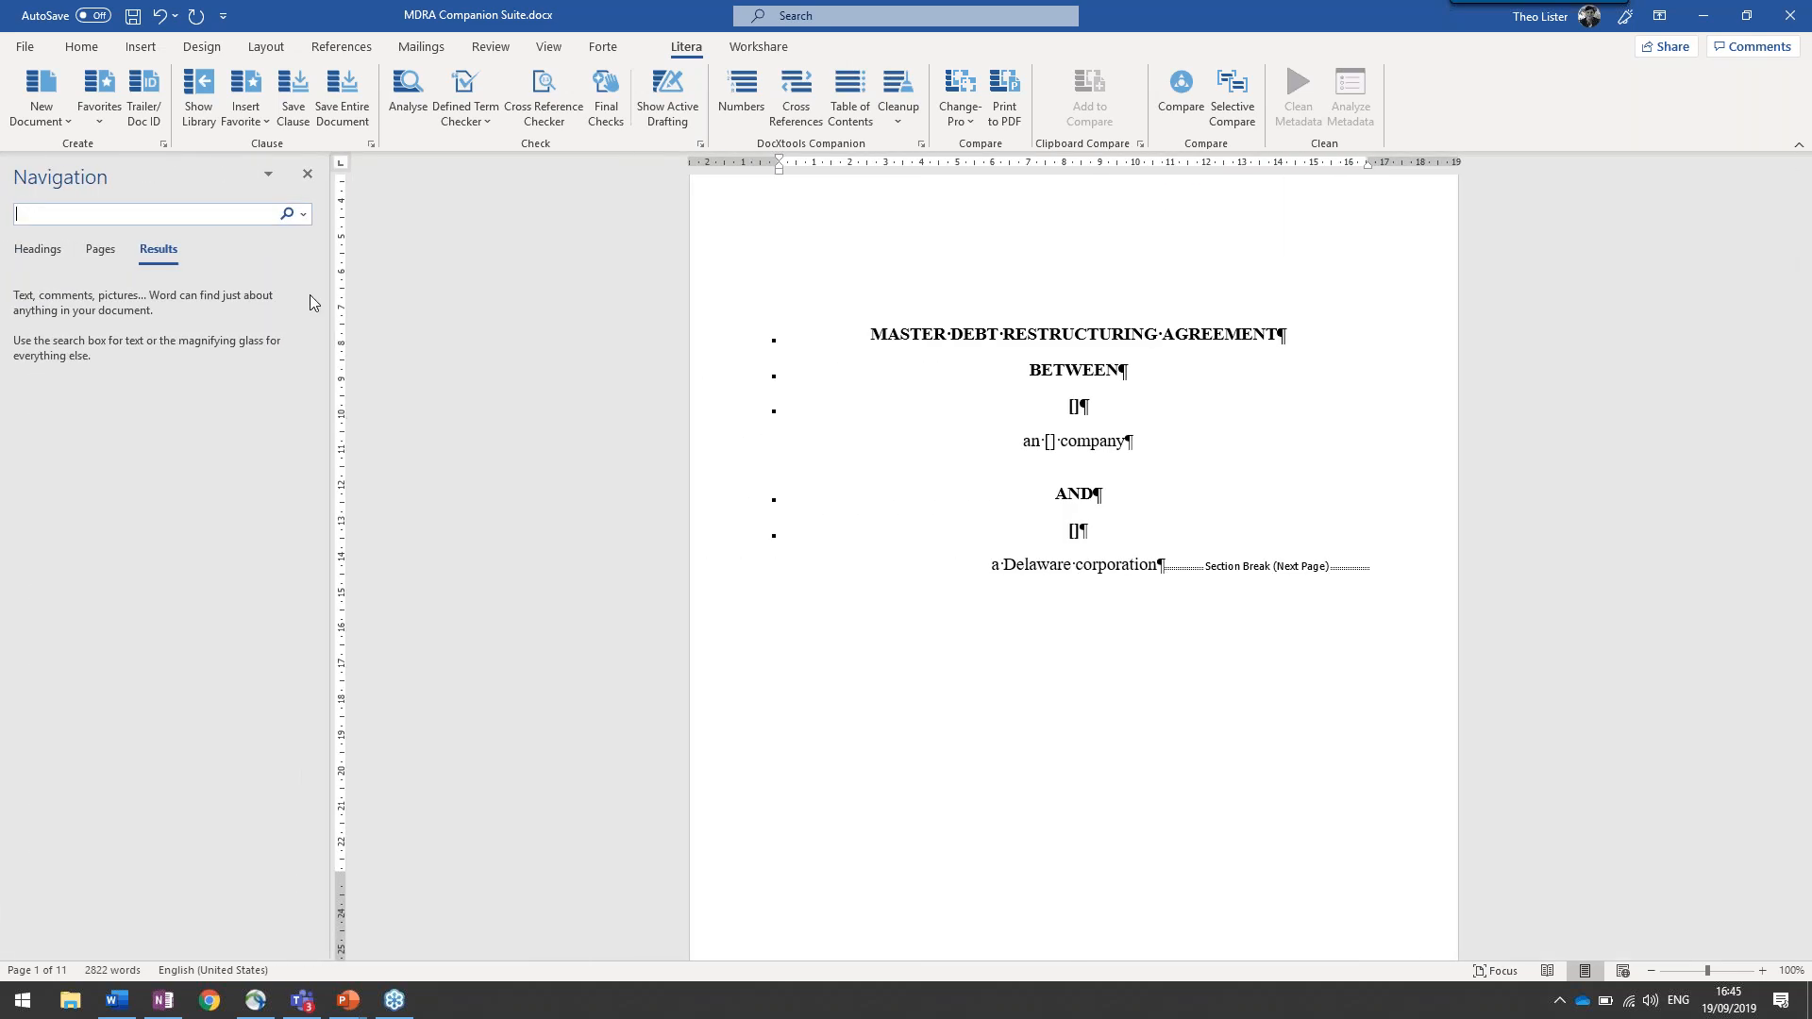
{"action": "type", "text": "$"}
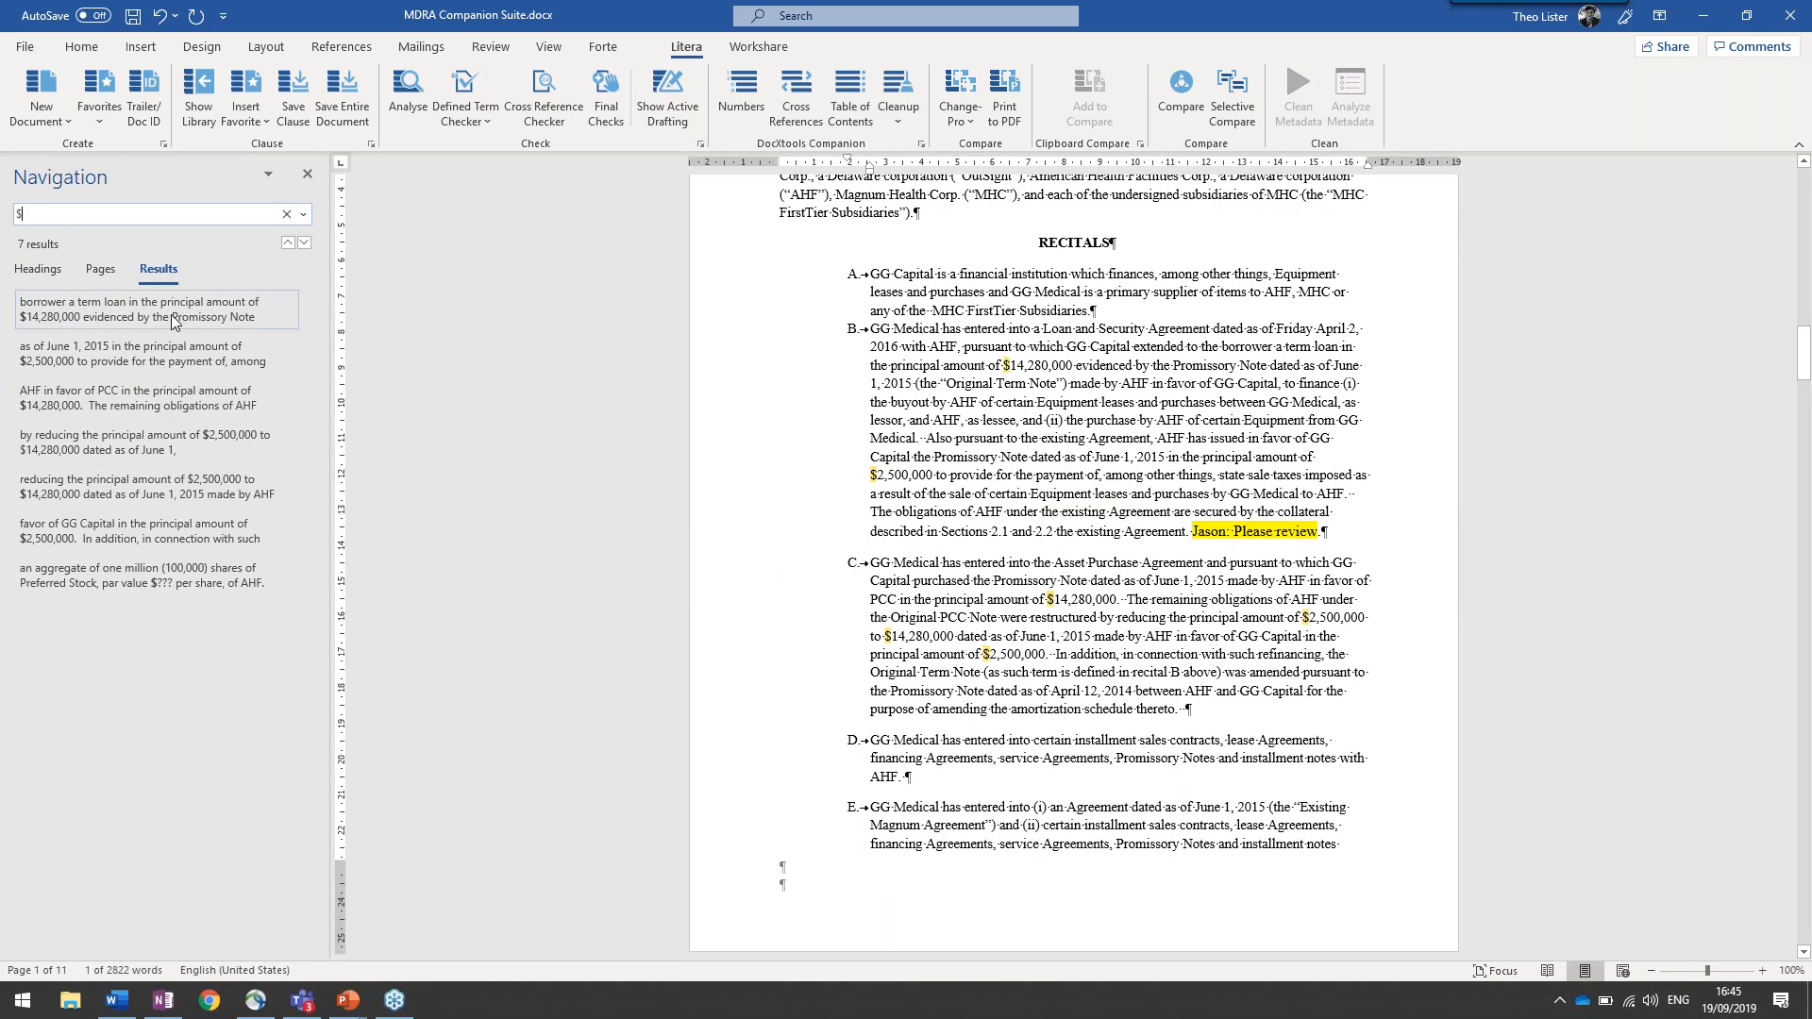
{"action": "left_click", "coordinate": [195, 370]}
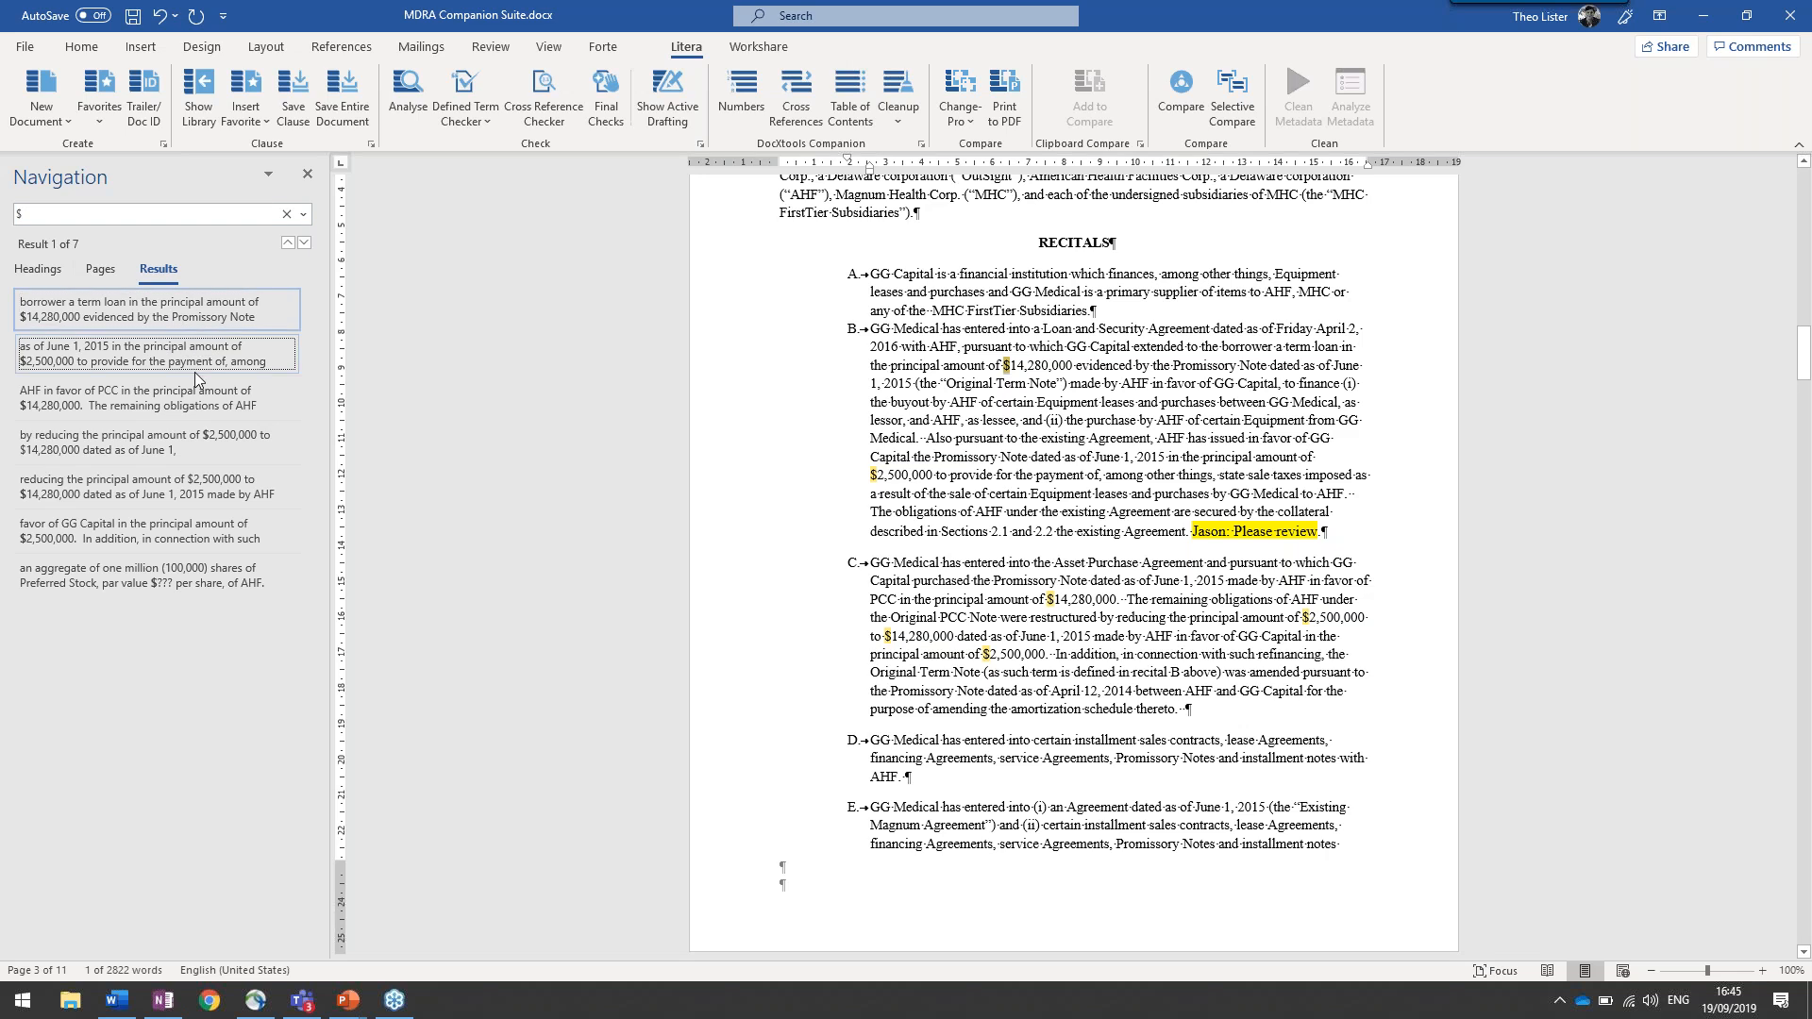
{"action": "left_click", "coordinate": [195, 413]}
{"action": "left_click", "coordinate": [191, 475]}
{"action": "left_click", "coordinate": [191, 523]}
{"action": "left_click", "coordinate": [191, 572]}
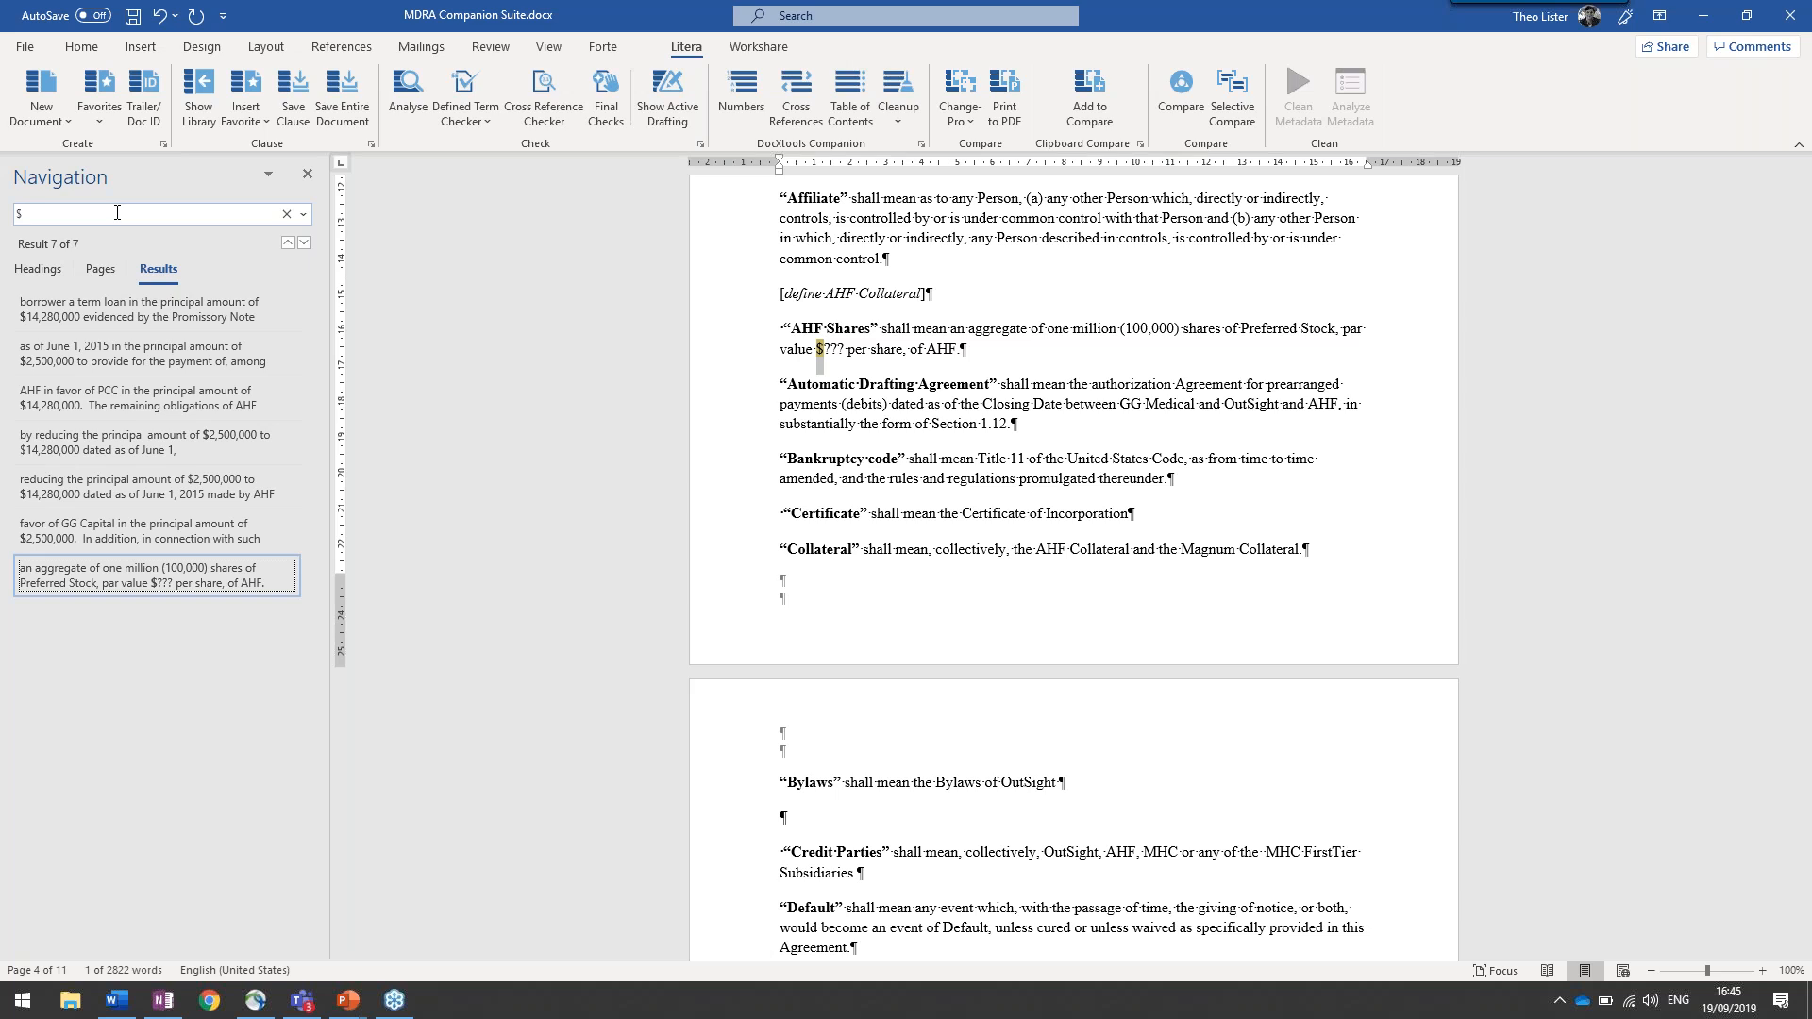
{"action": "left_click", "coordinate": [306, 177]}
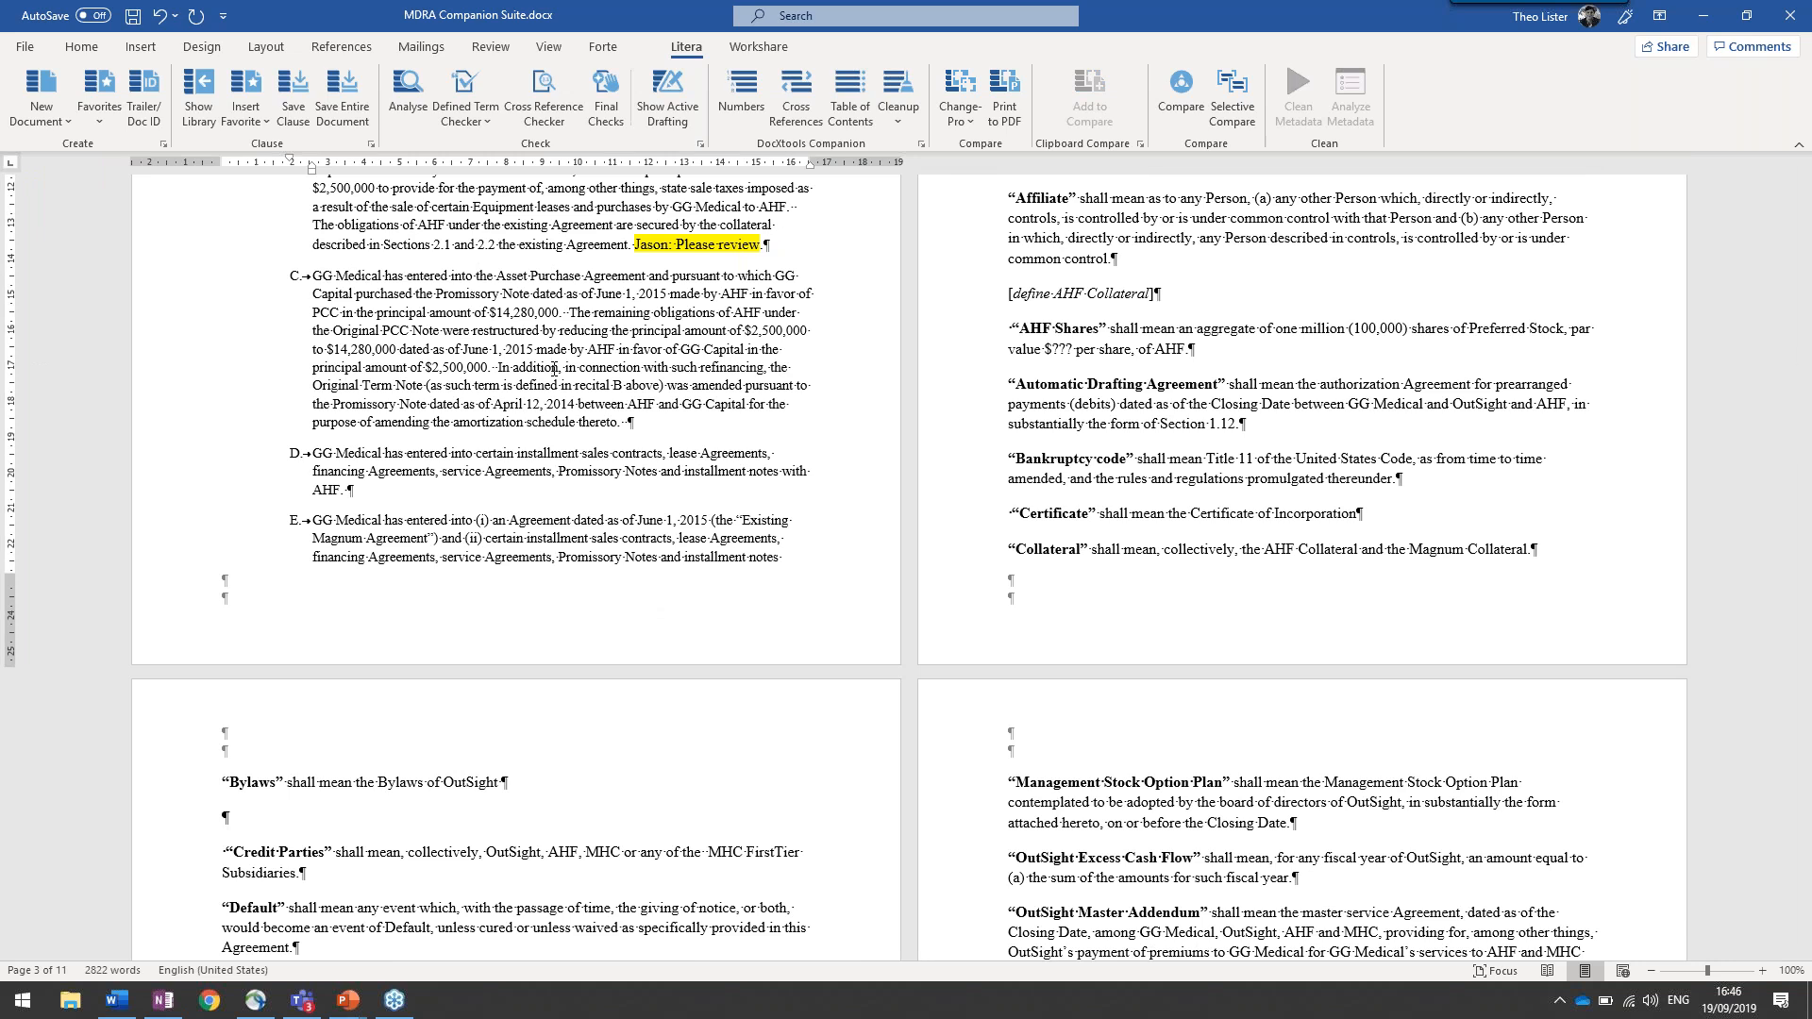
Undo all the [] replacements on the agreement's cover page
{"action": "left_click", "coordinate": [175, 15]}
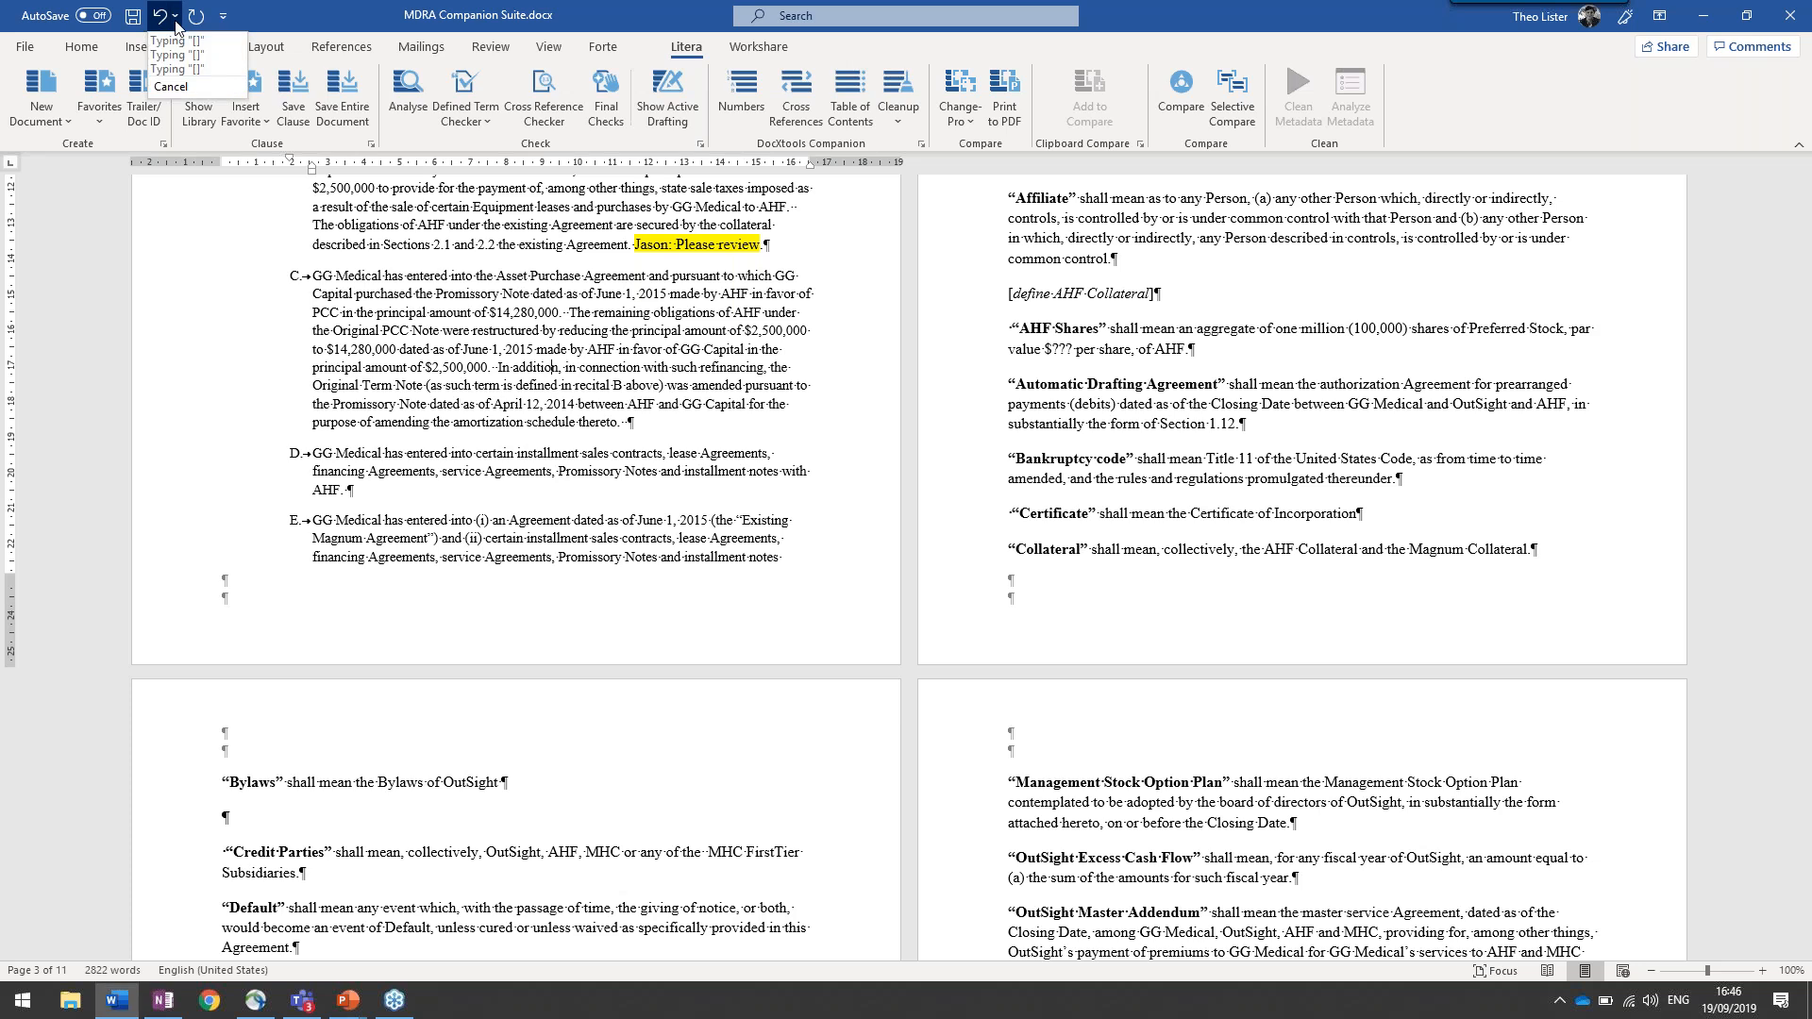
{"action": "left_click", "coordinate": [183, 70]}
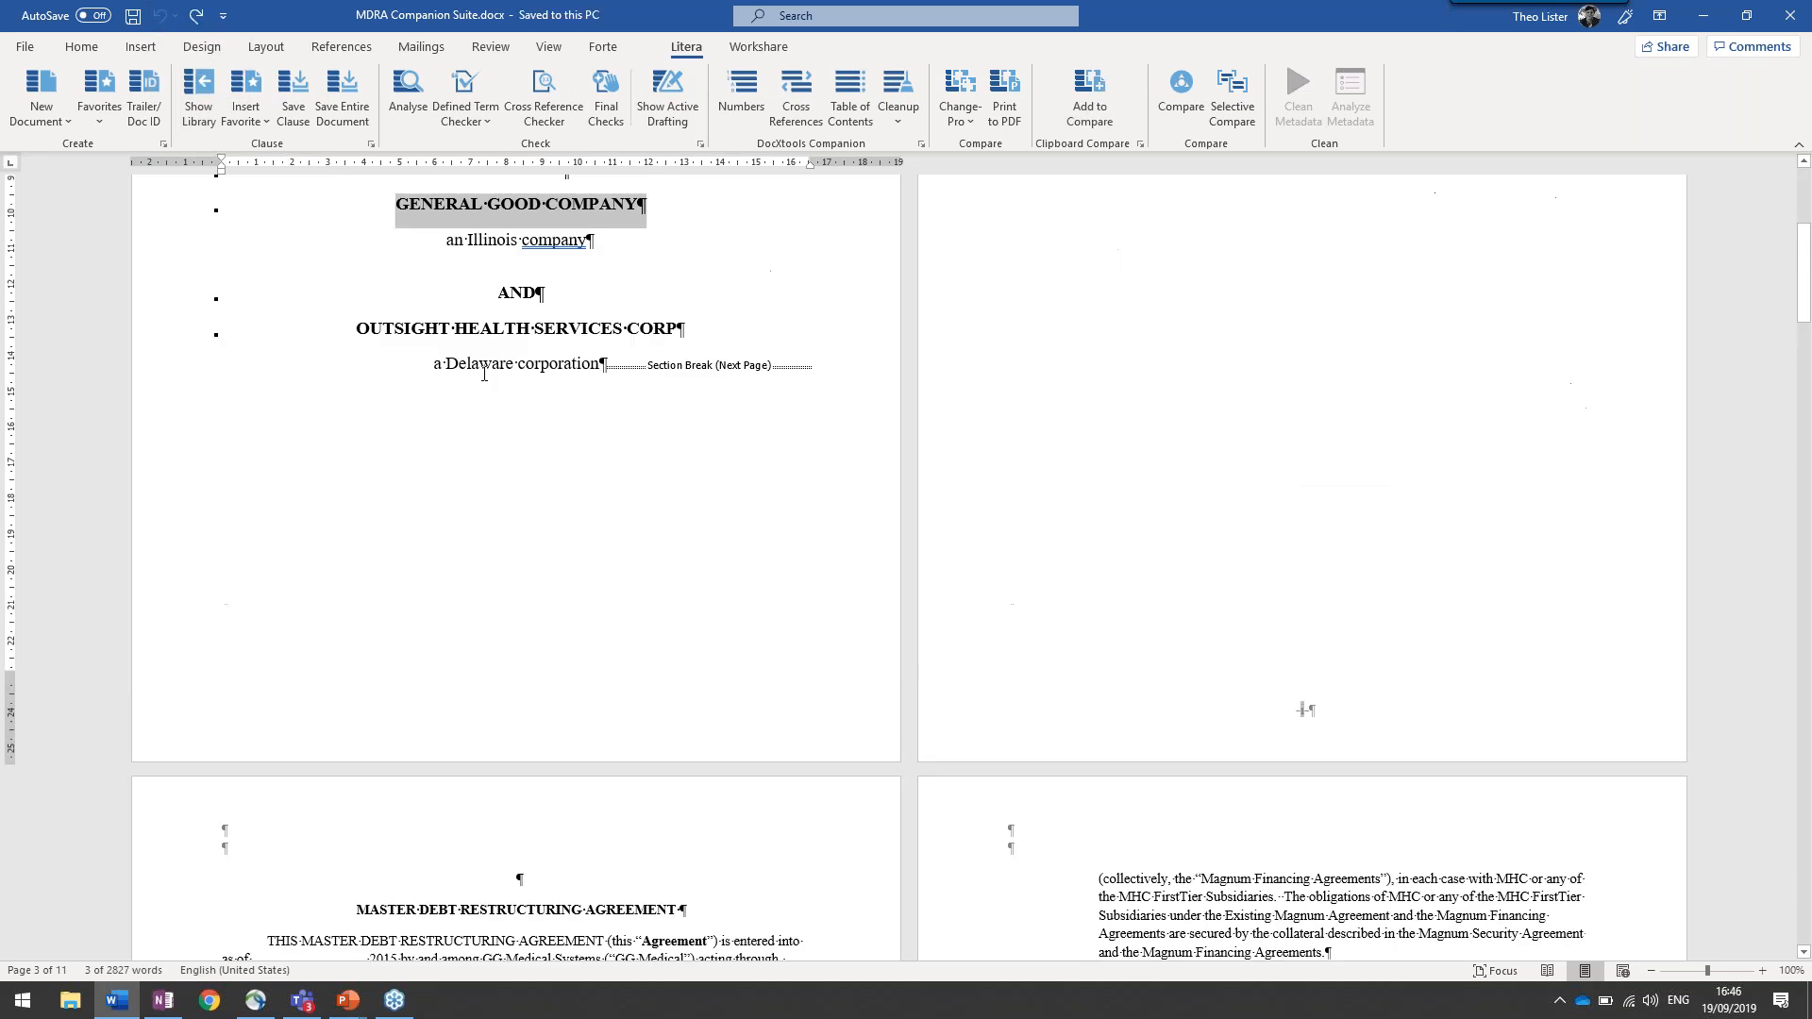
{"action": "left_click", "coordinate": [534, 363]}
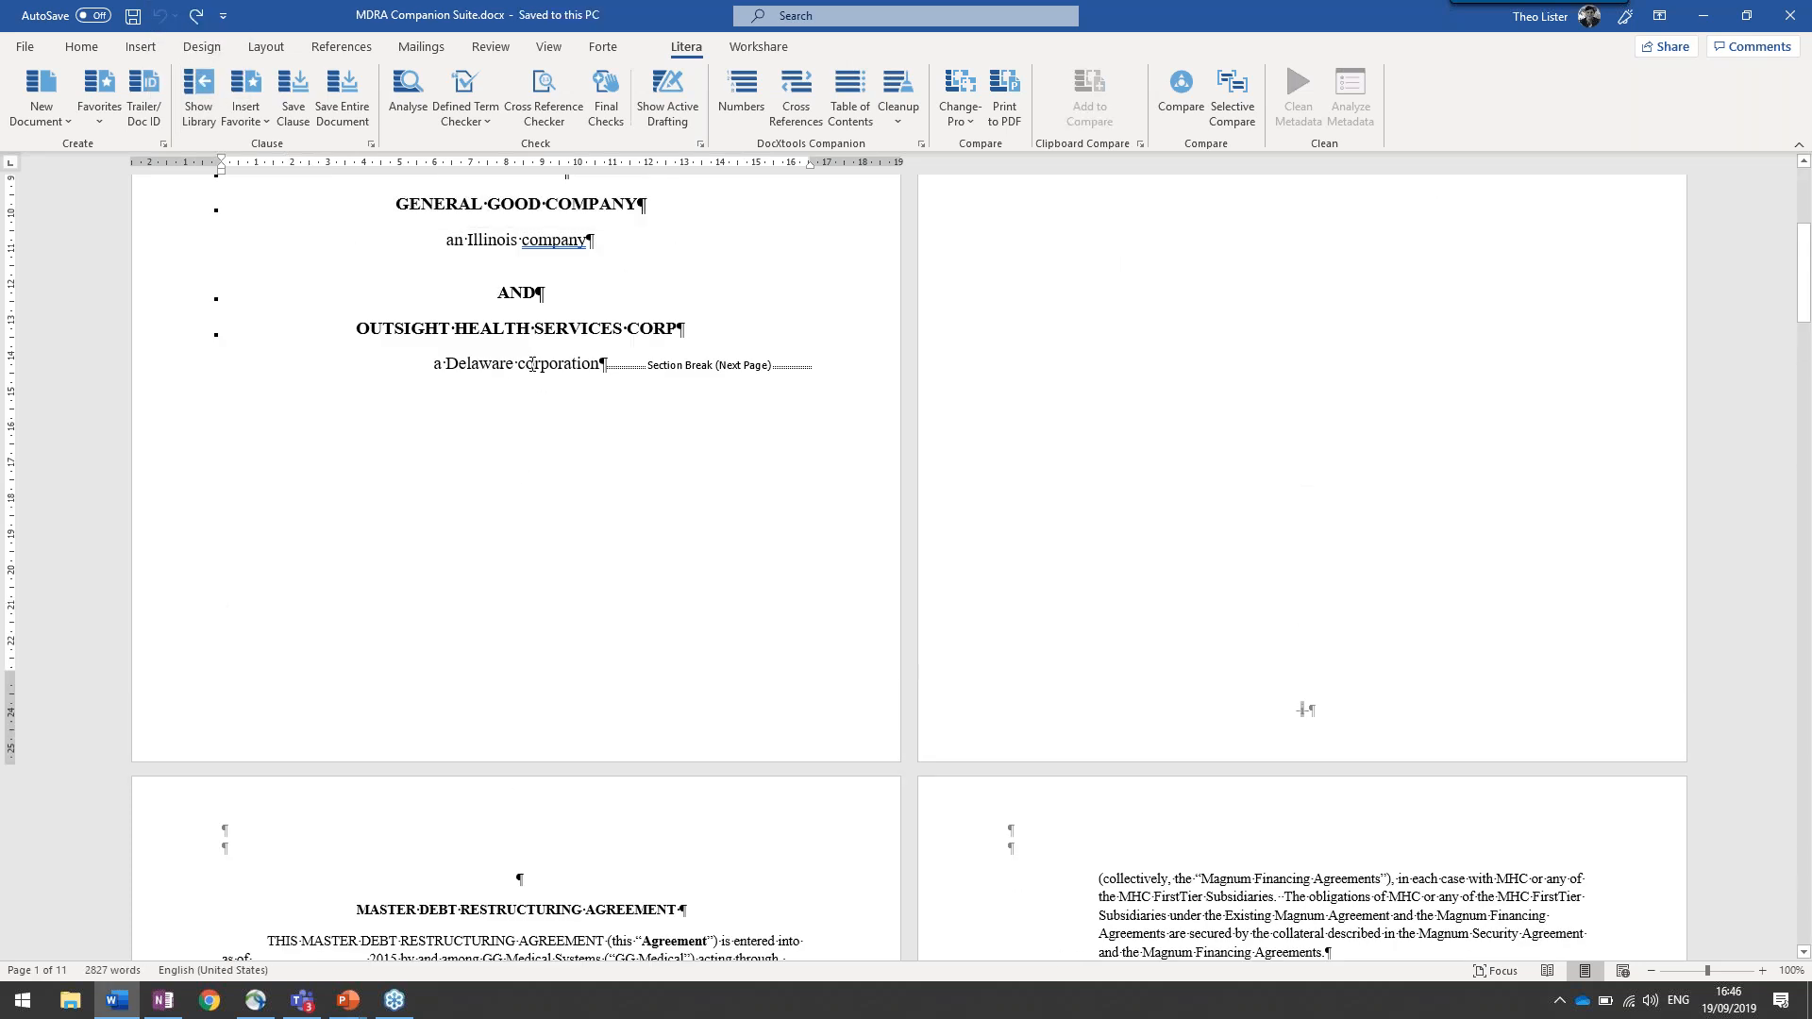
Show the Clause Companion library alongside the agreement
{"action": "left_click", "coordinate": [207, 113]}
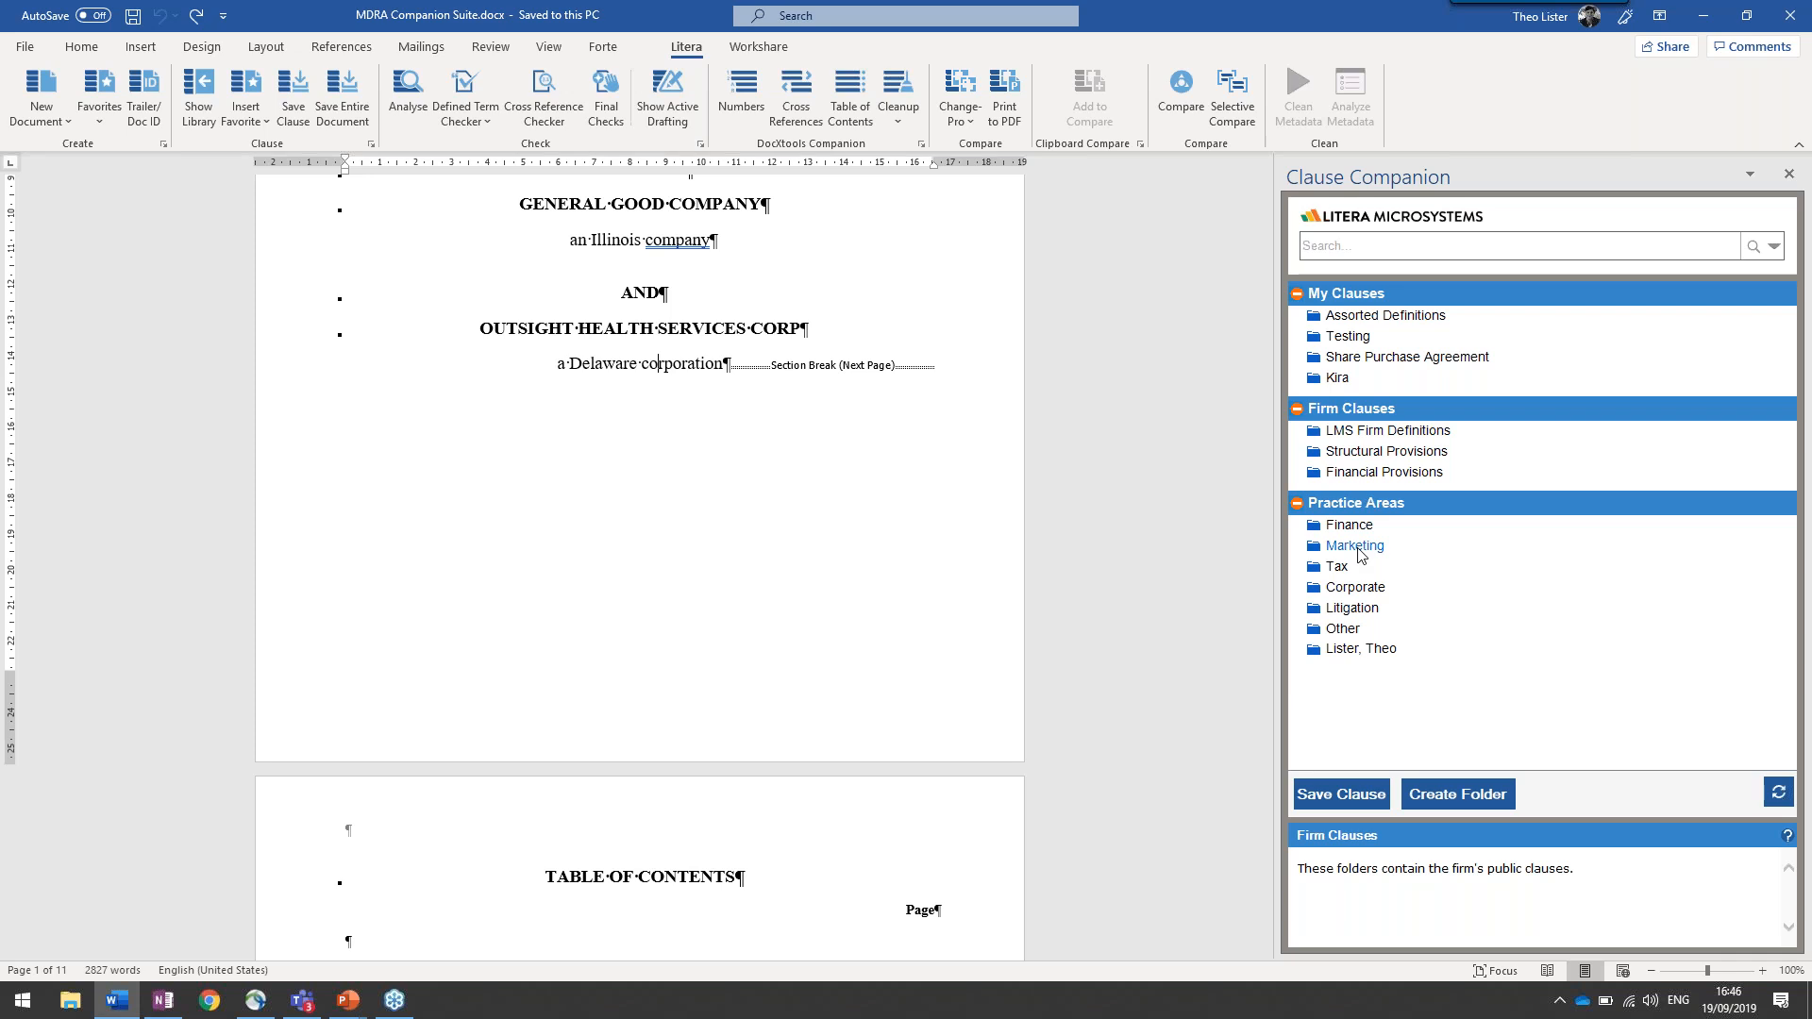
{"action": "scroll", "coordinate": [786, 449], "scroll_direction": "down", "scroll_amount": 2}
{"action": "scroll", "coordinate": [784, 450], "scroll_direction": "up", "scroll_amount": 5}
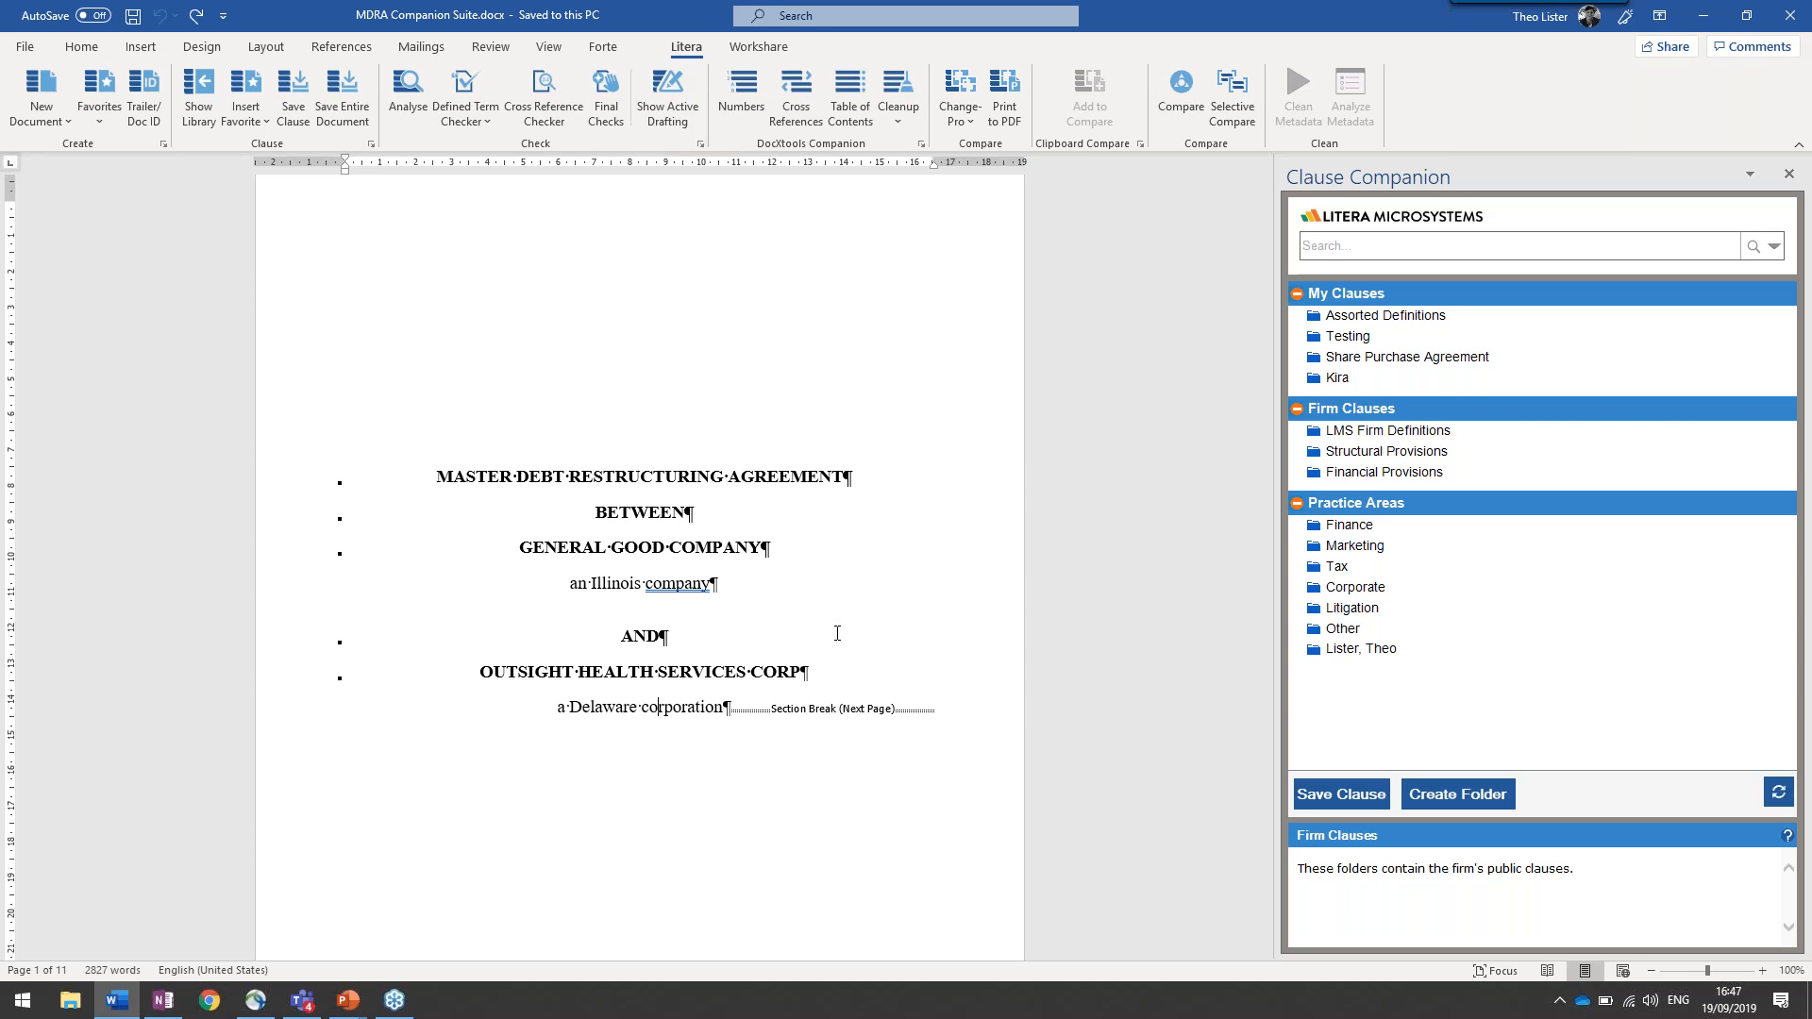
Save the entire document as a clause named Tset123 in the Testing folder, with Redact and Reuse Clause enabled
{"action": "left_click", "coordinate": [342, 116]}
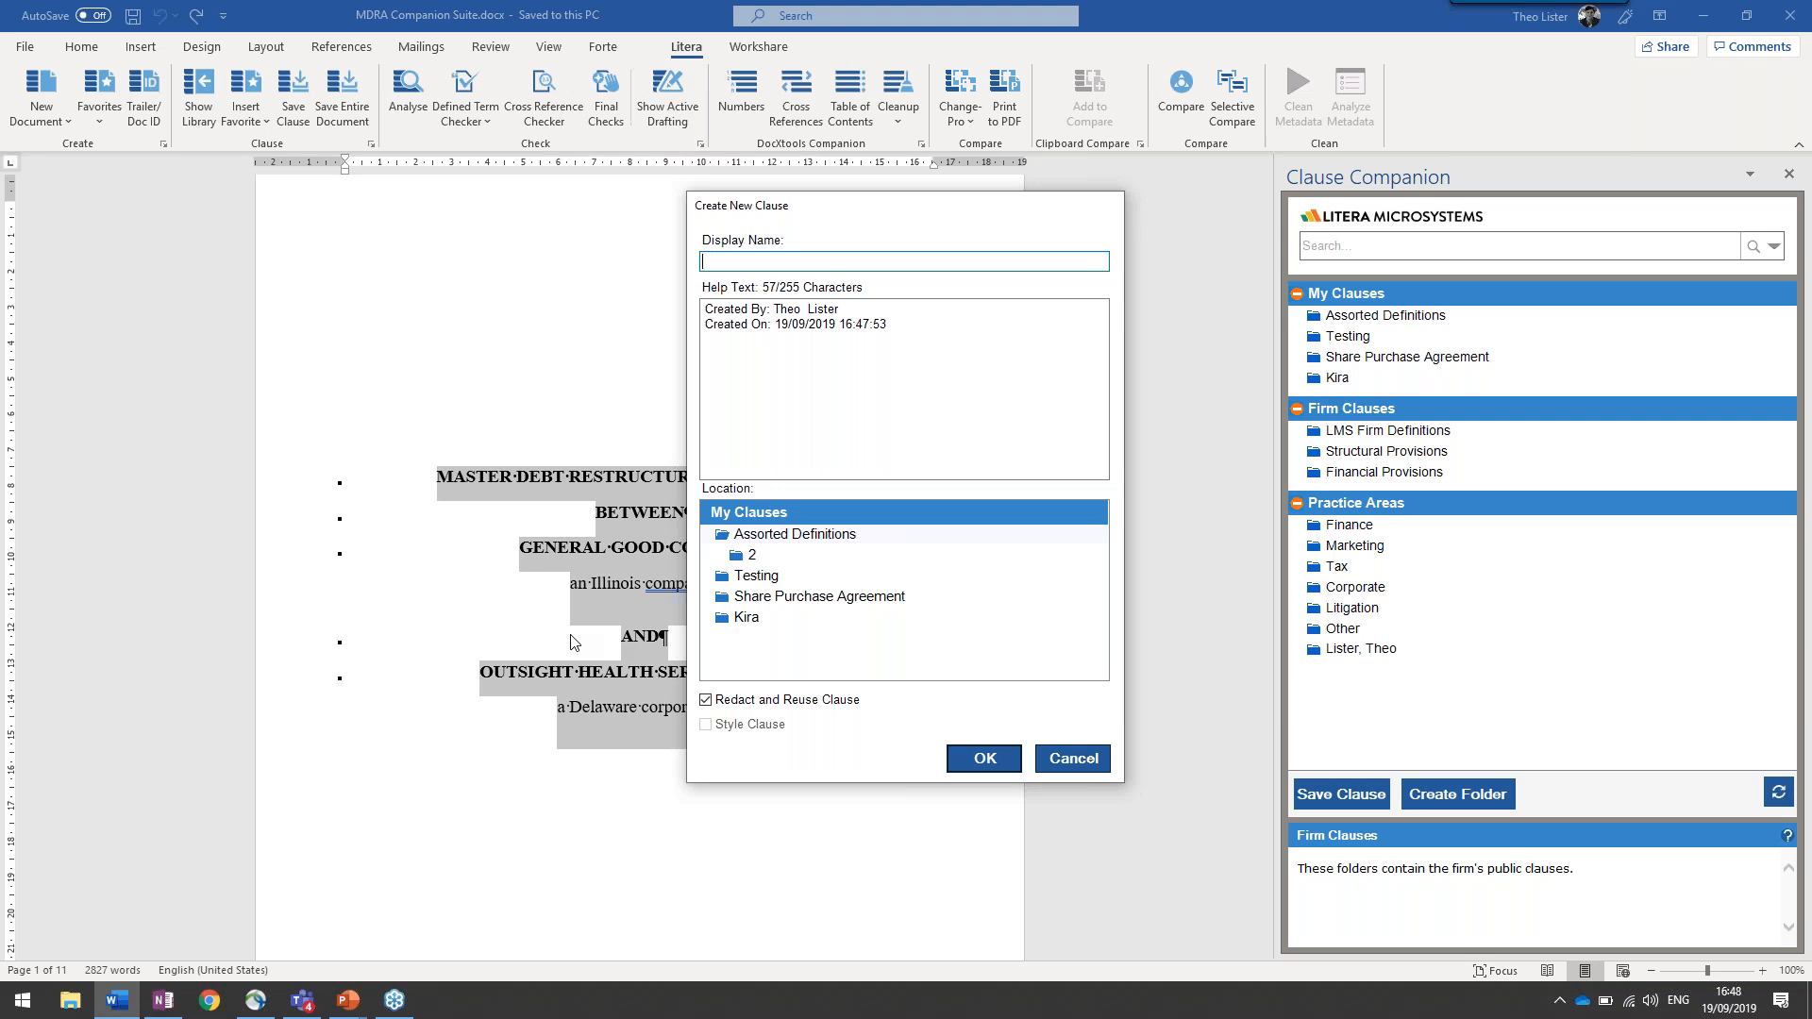
{"action": "type", "text": "Tset123"}
{"action": "left_click", "coordinate": [758, 579]}
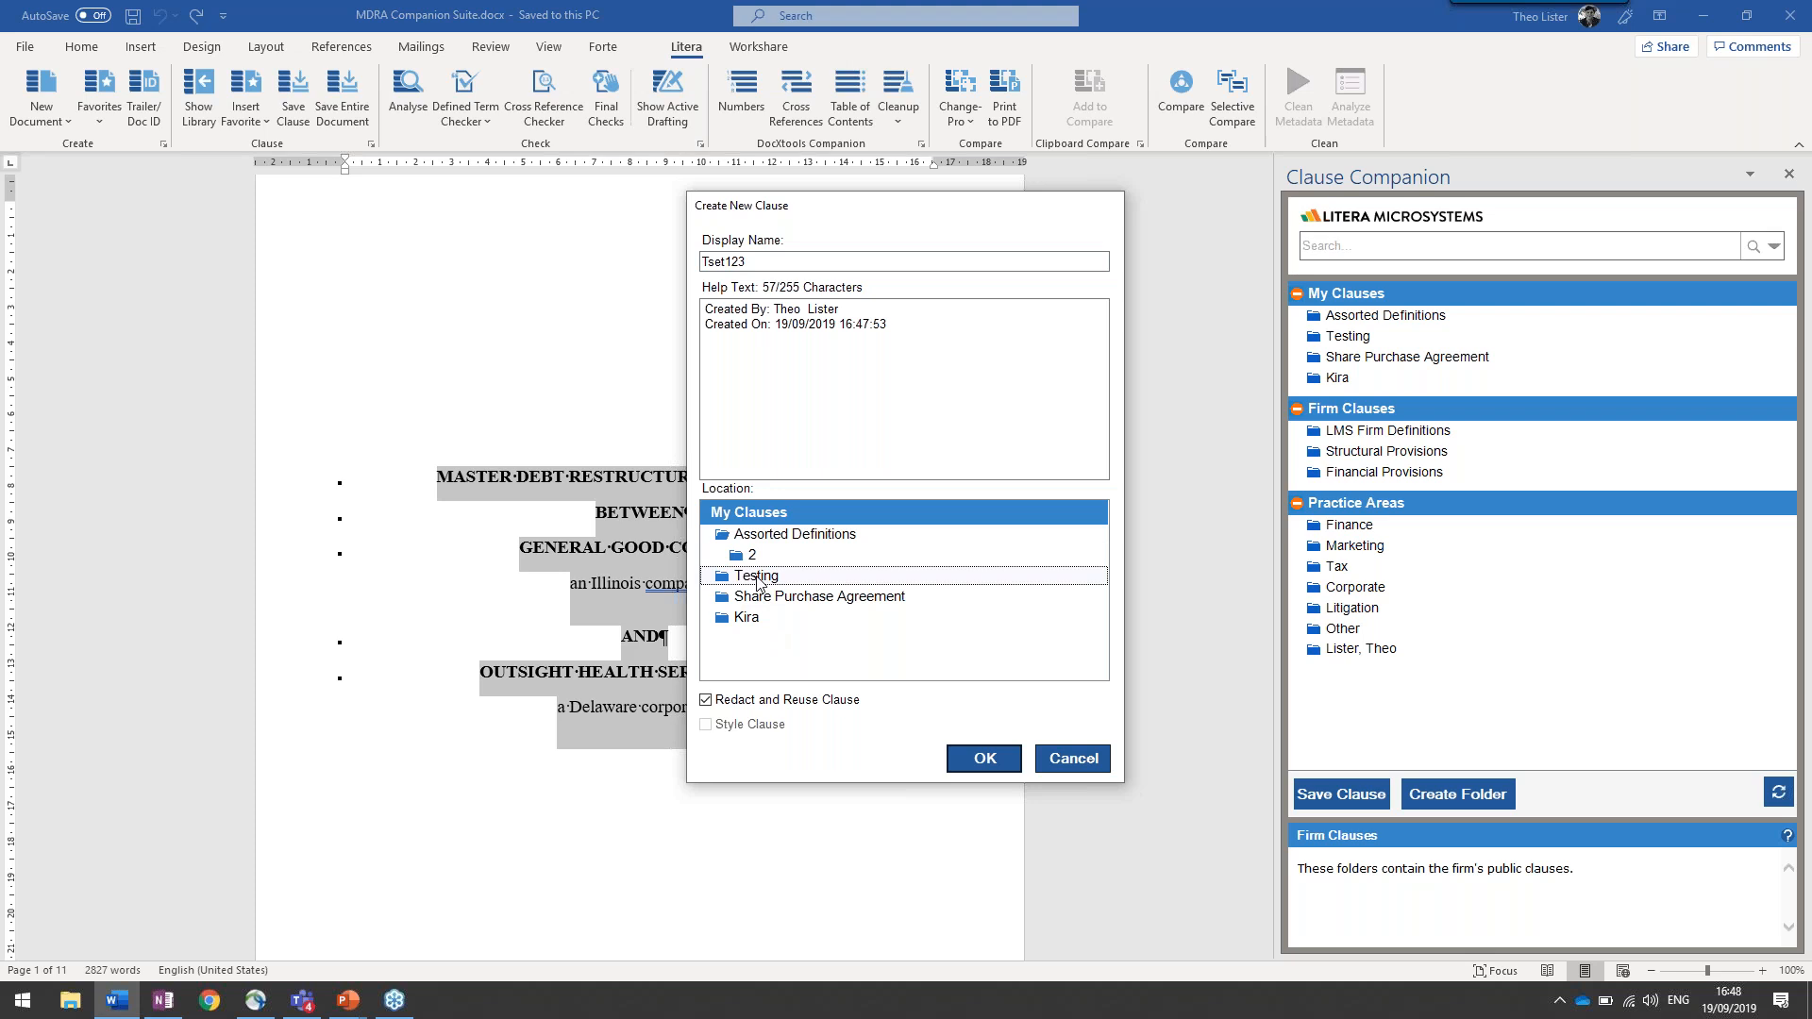
{"action": "left_click", "coordinate": [978, 768]}
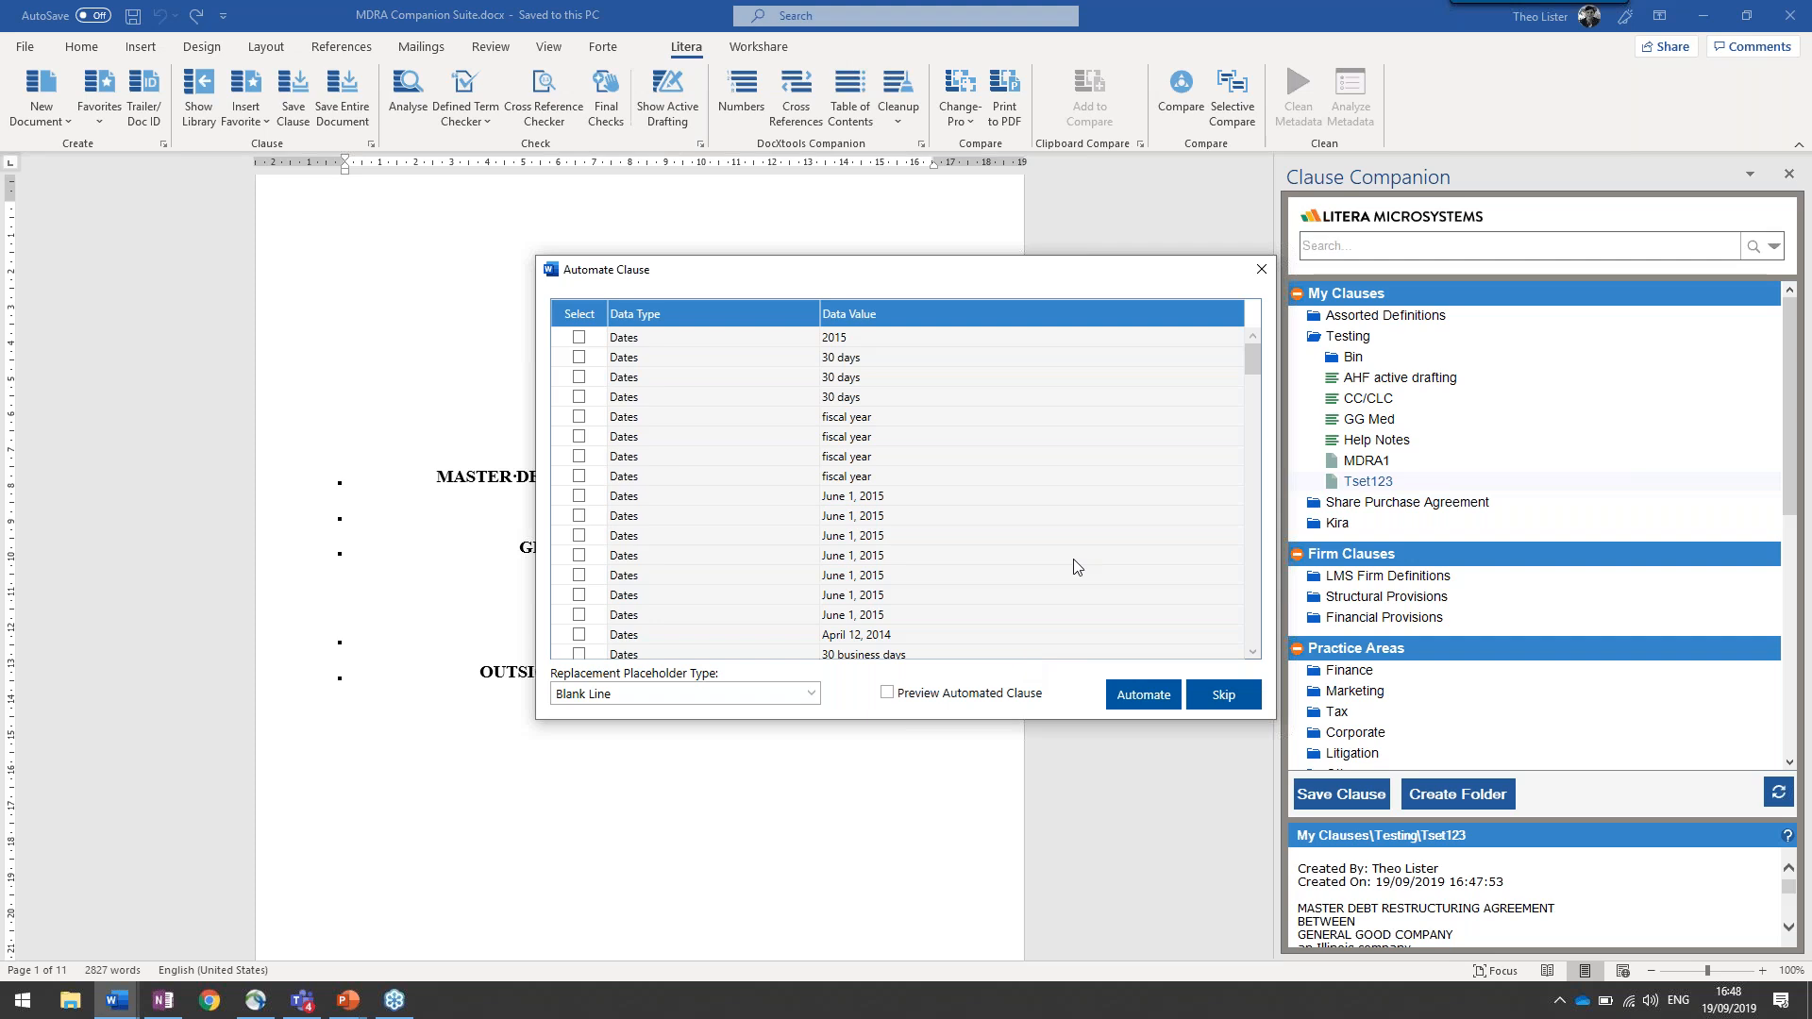
Review the detected data values for the clause and set the replacement placeholder type to Variable
{"action": "left_click_drag", "start_coordinate": [1252, 371], "coordinate": [1211, 630]}
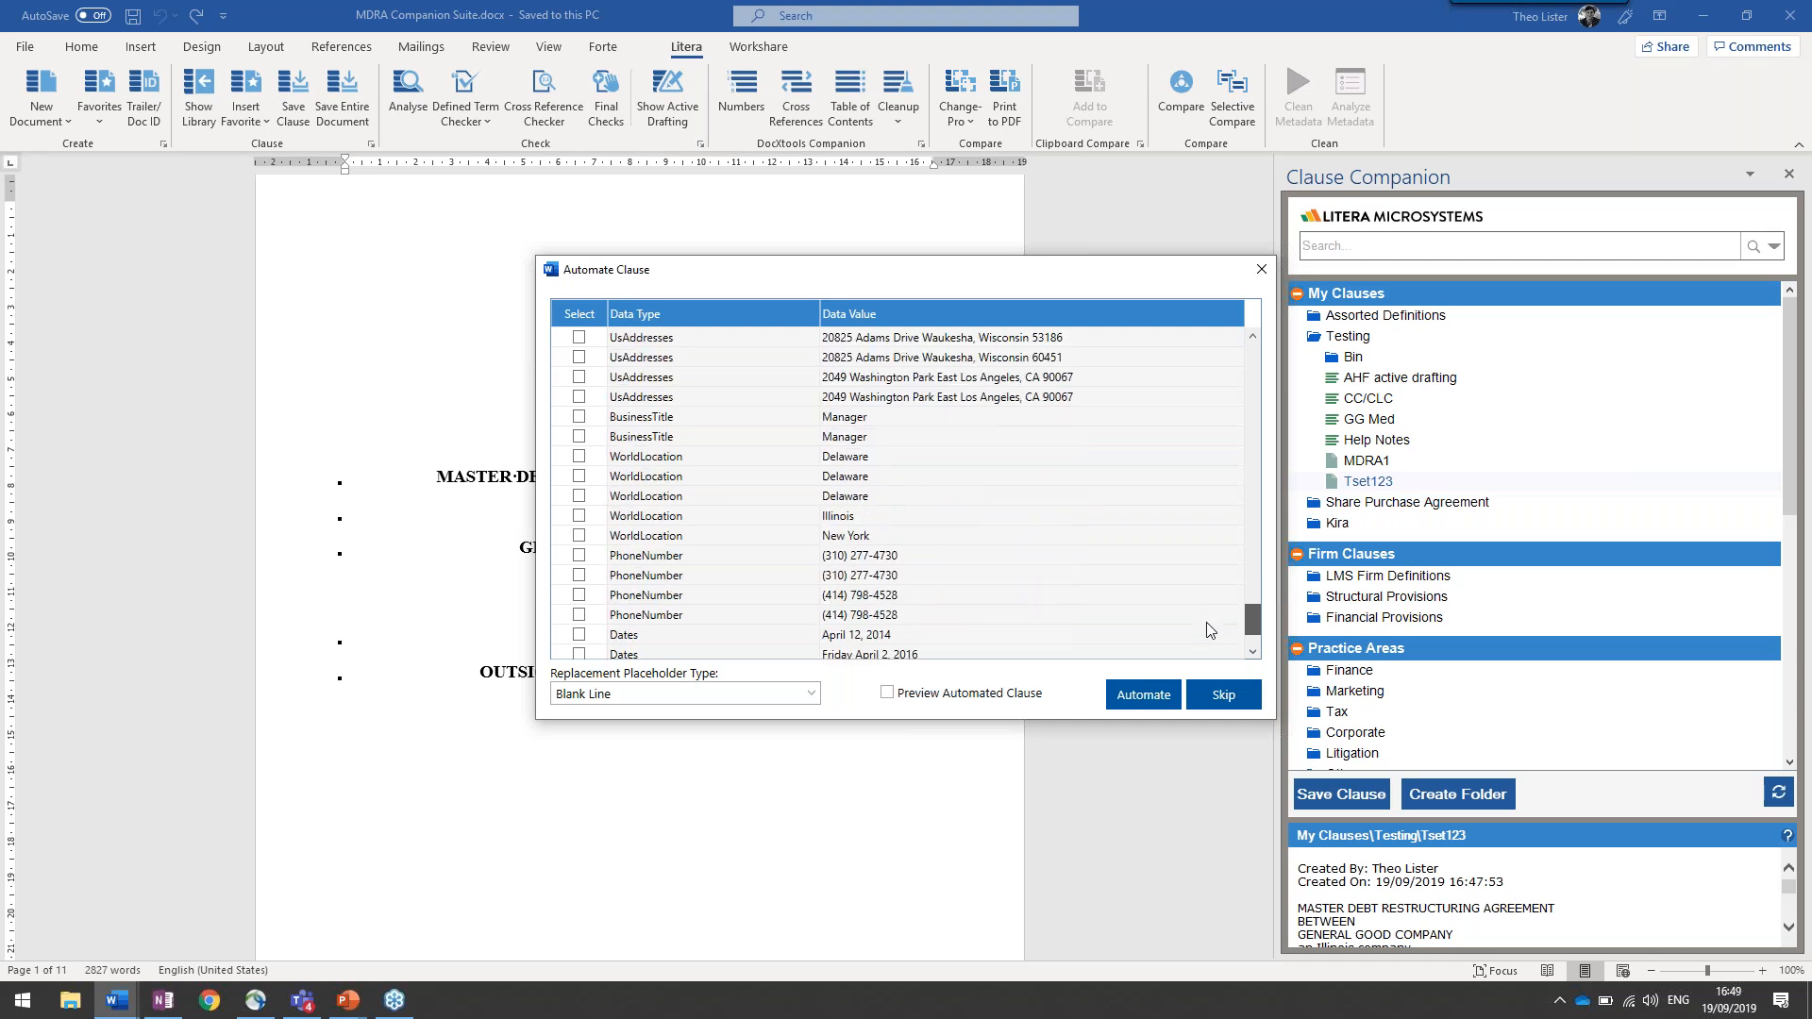
{"action": "left_click_drag", "start_coordinate": [1211, 631], "coordinate": [1234, 501]}
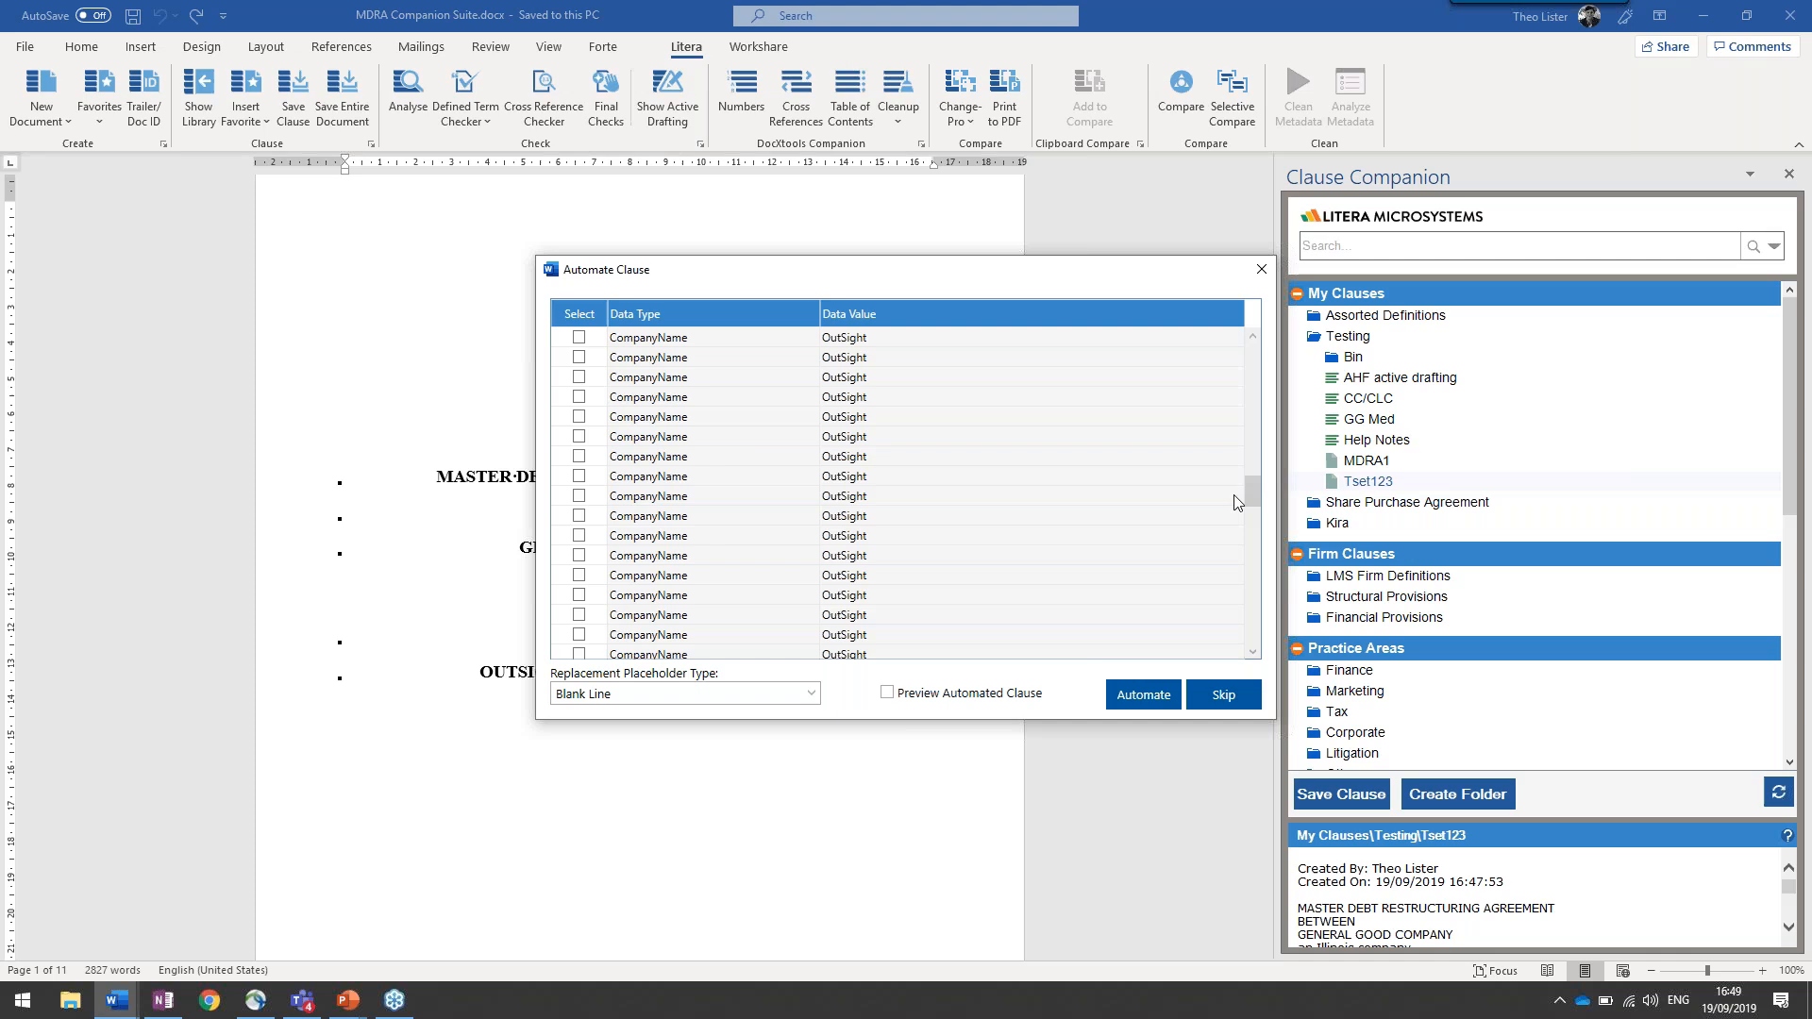
{"action": "left_click", "coordinate": [811, 696]}
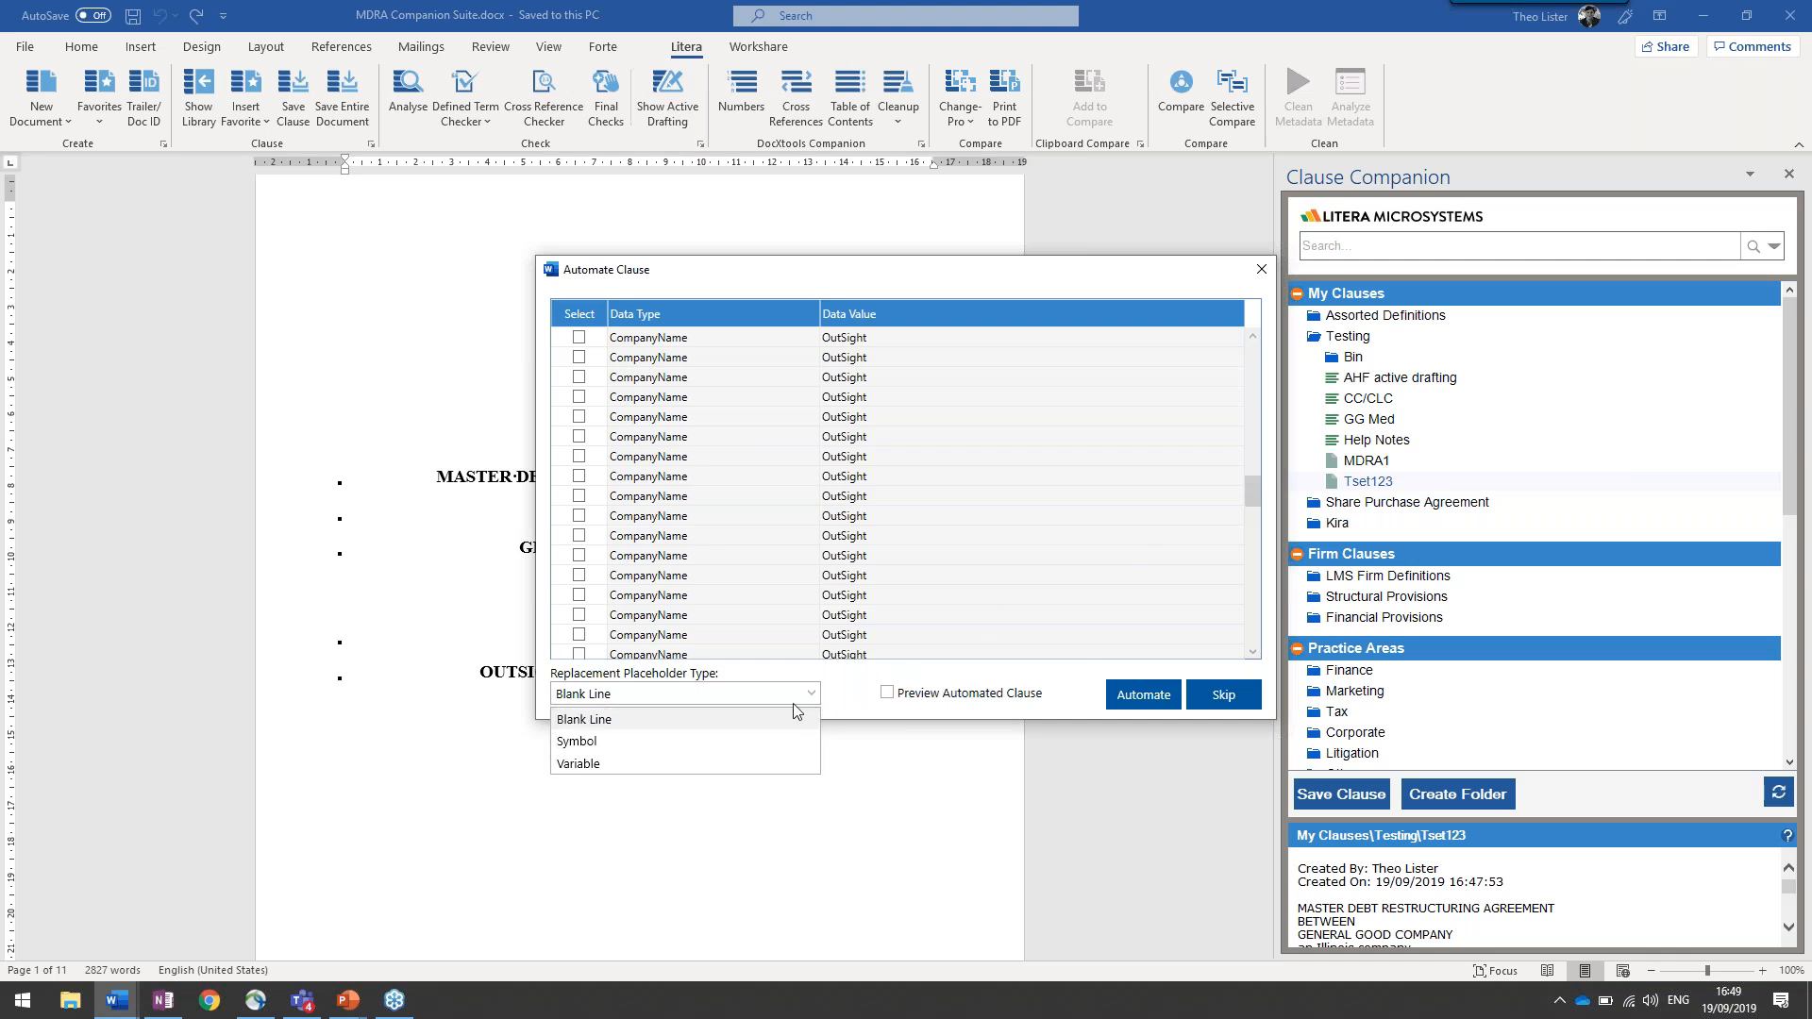
{"action": "left_click", "coordinate": [727, 763]}
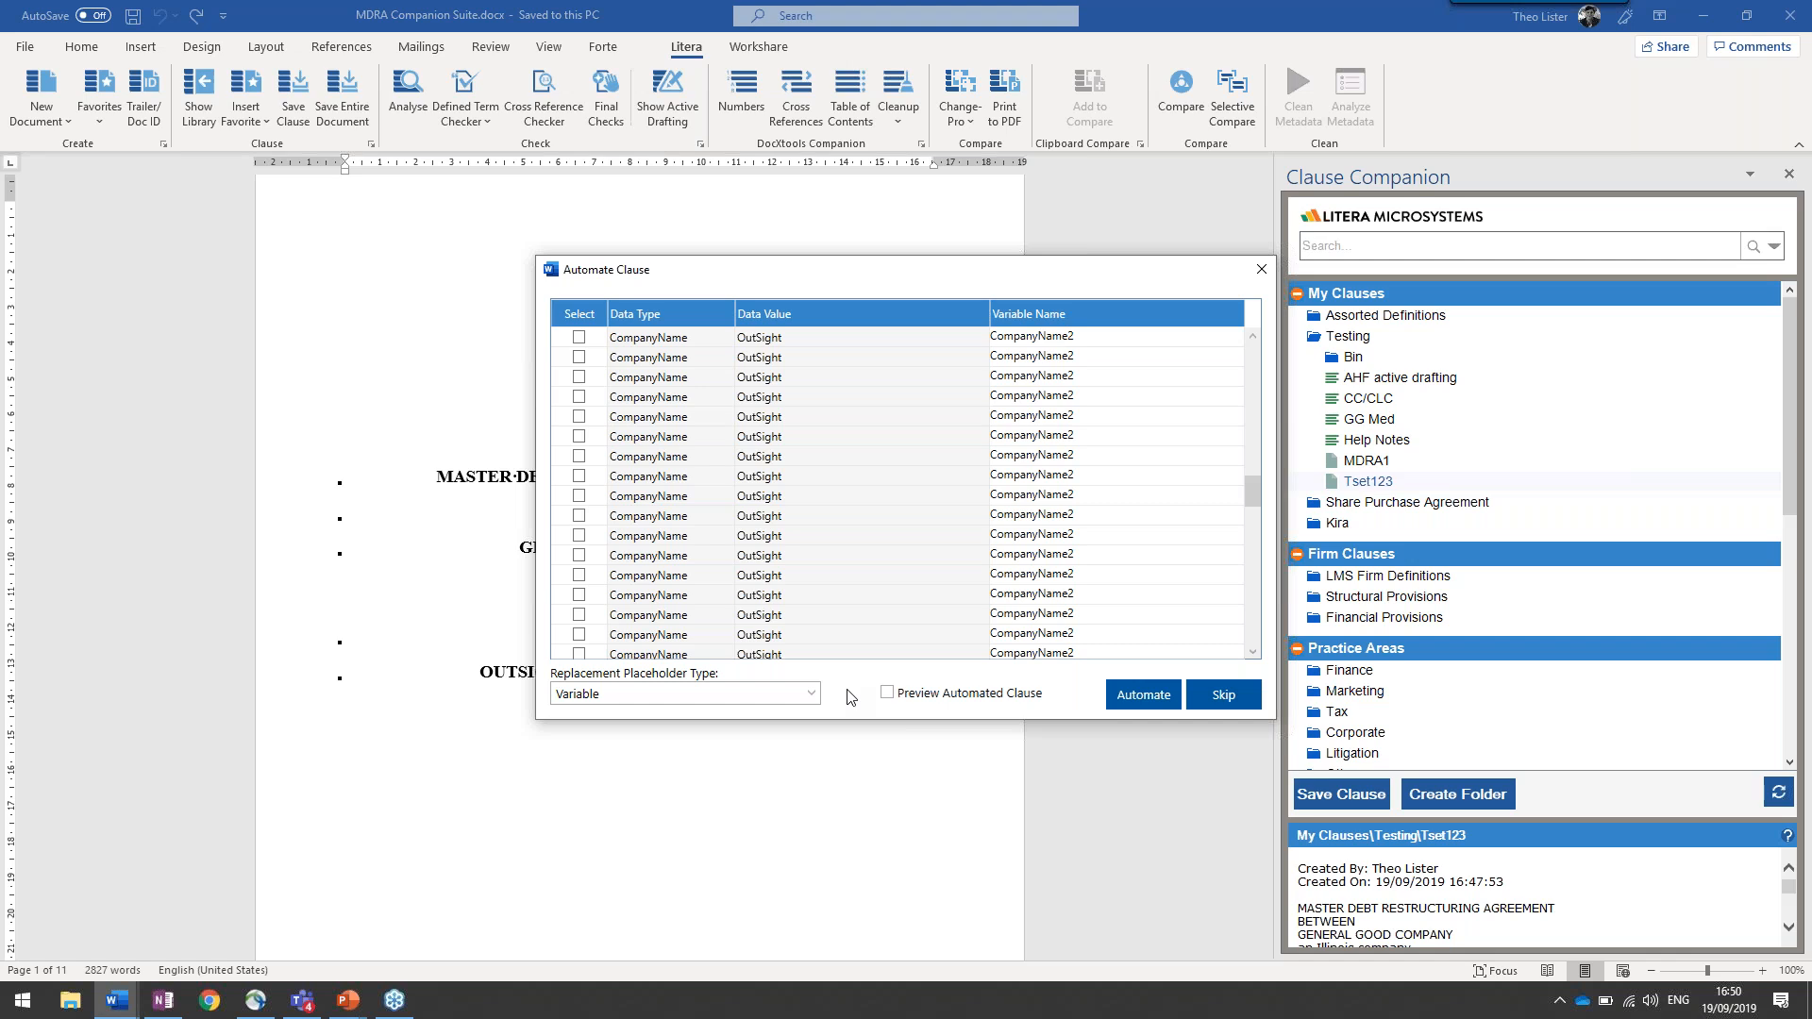
Assign the variable name Seller to all AHF company values and automate the clause with the listed values selected
{"action": "left_click_drag", "start_coordinate": [1254, 496], "coordinate": [1248, 393]}
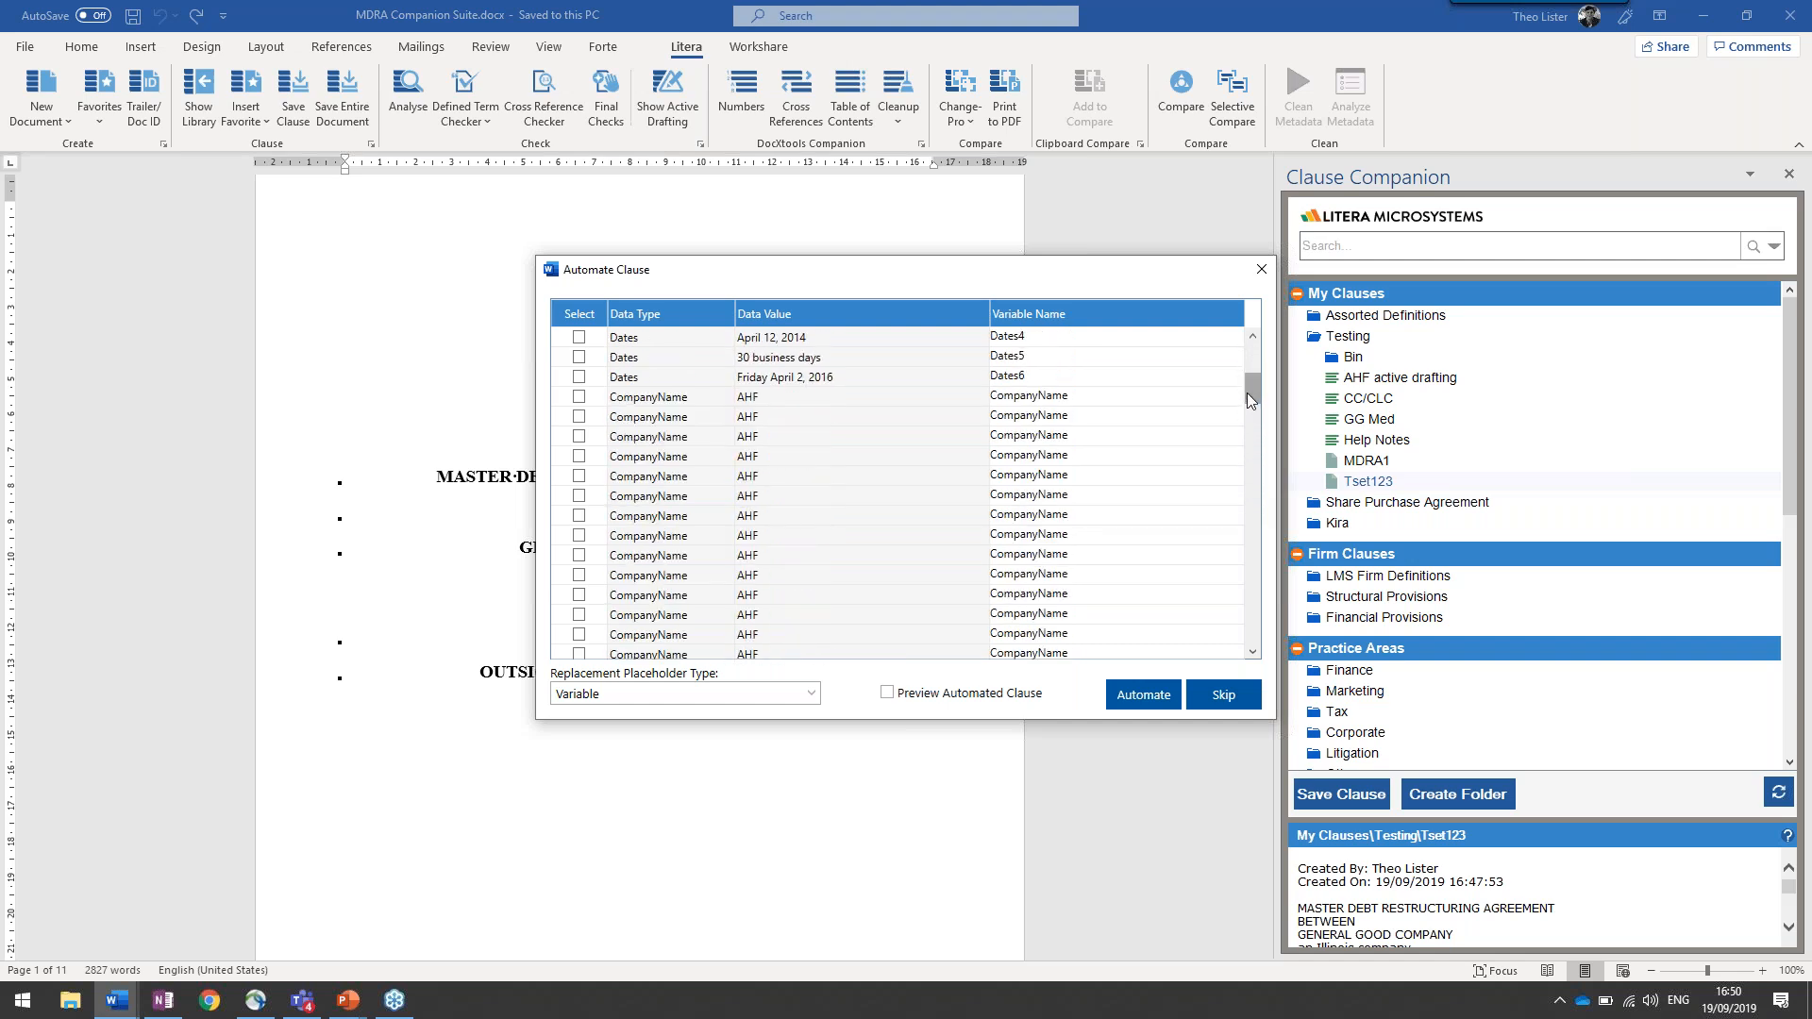
{"action": "left_click", "coordinate": [1032, 398]}
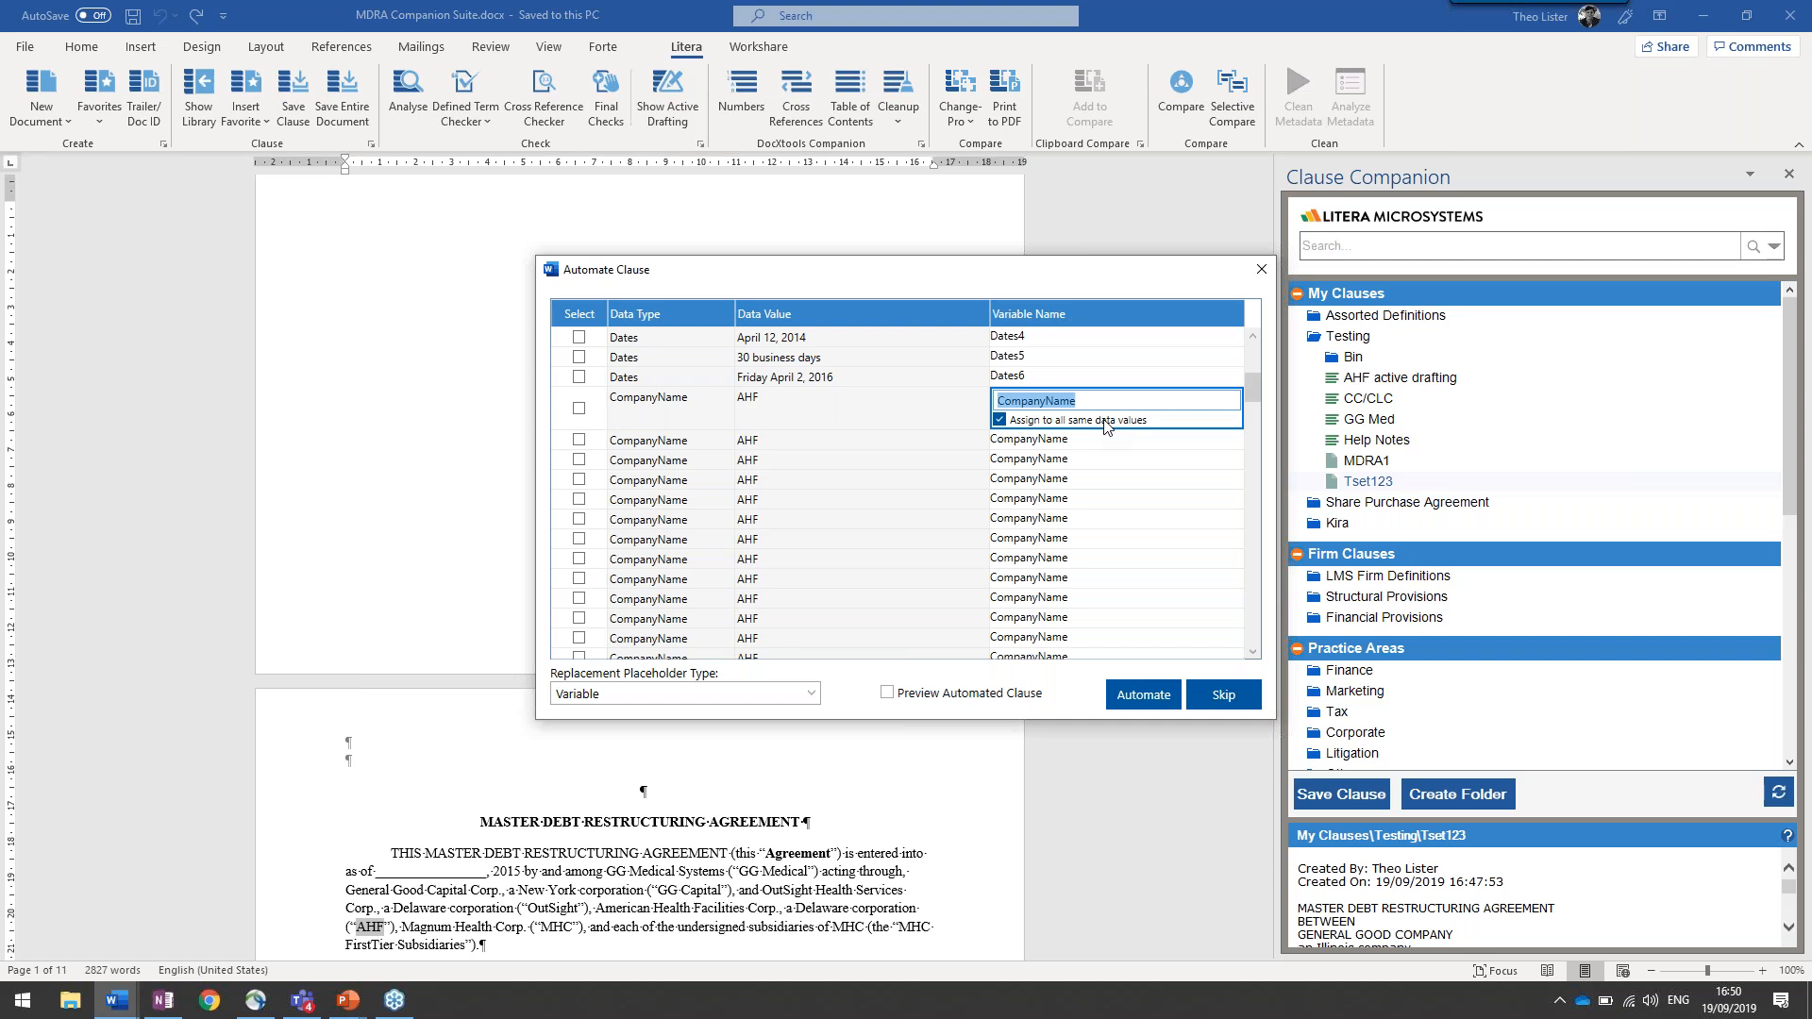
{"action": "type", "text": "Seller"}
{"action": "key", "text": "Tab"}
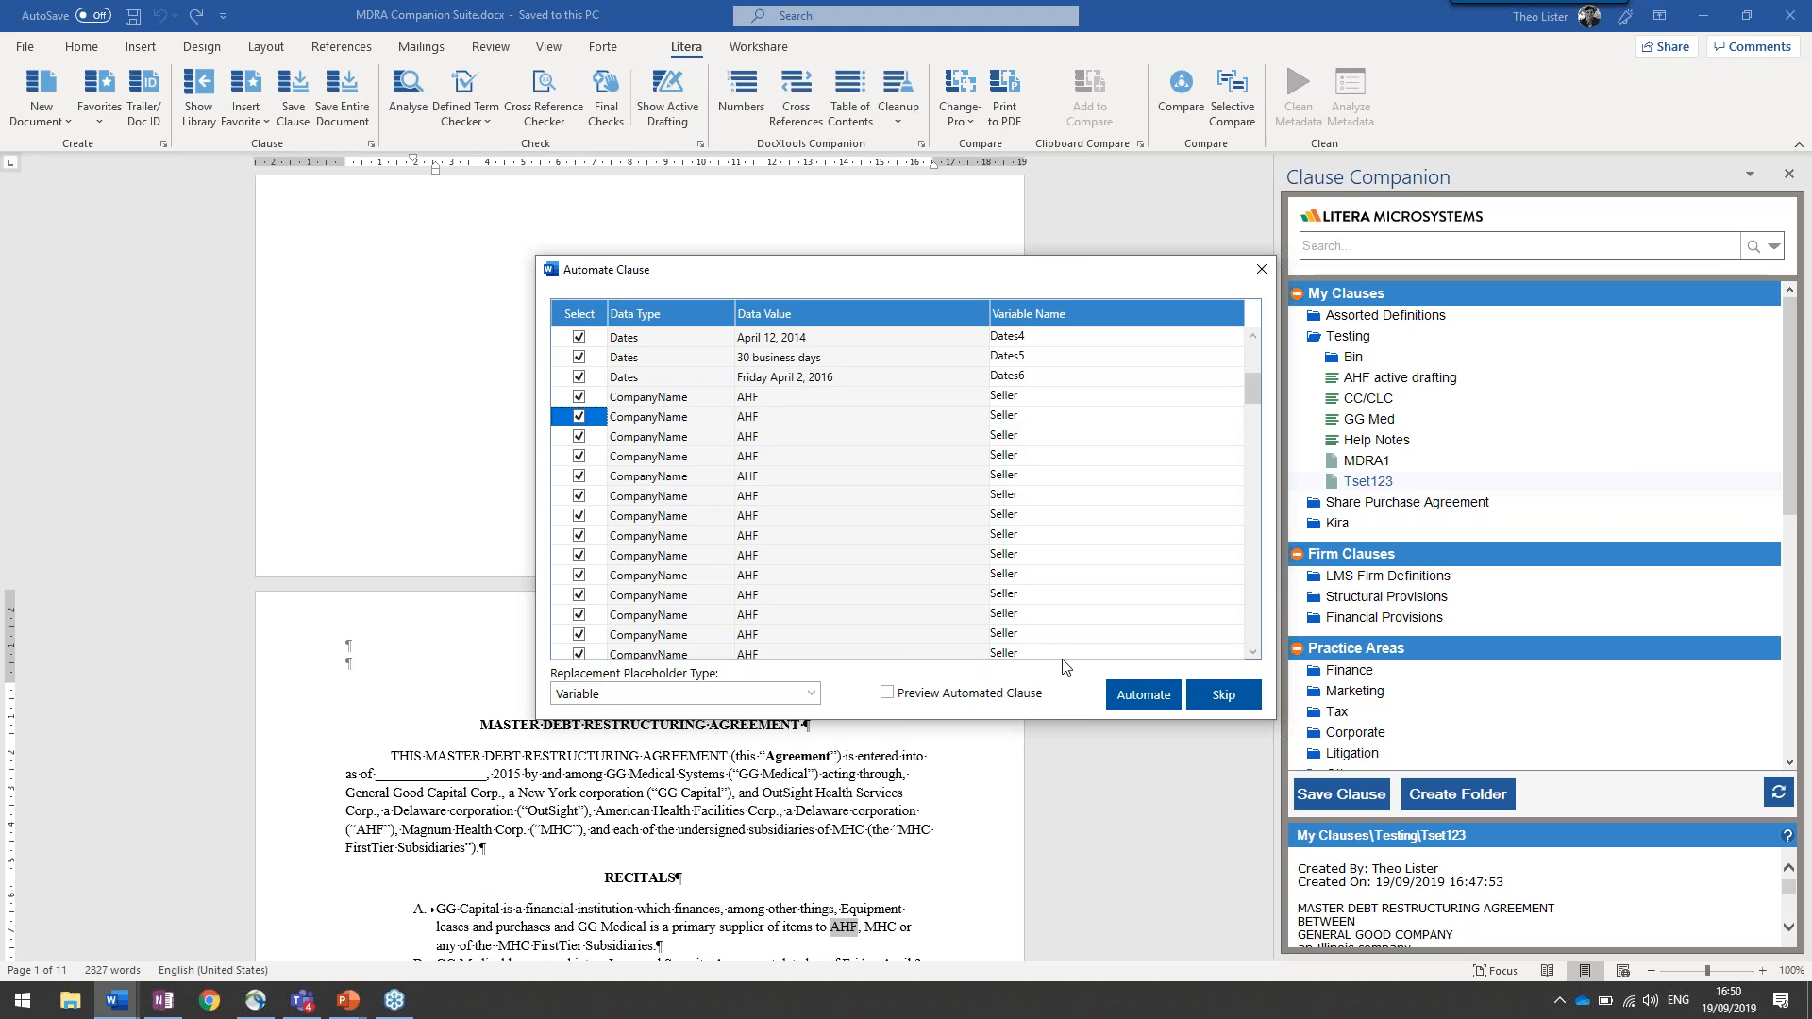
{"action": "left_click", "coordinate": [1144, 696]}
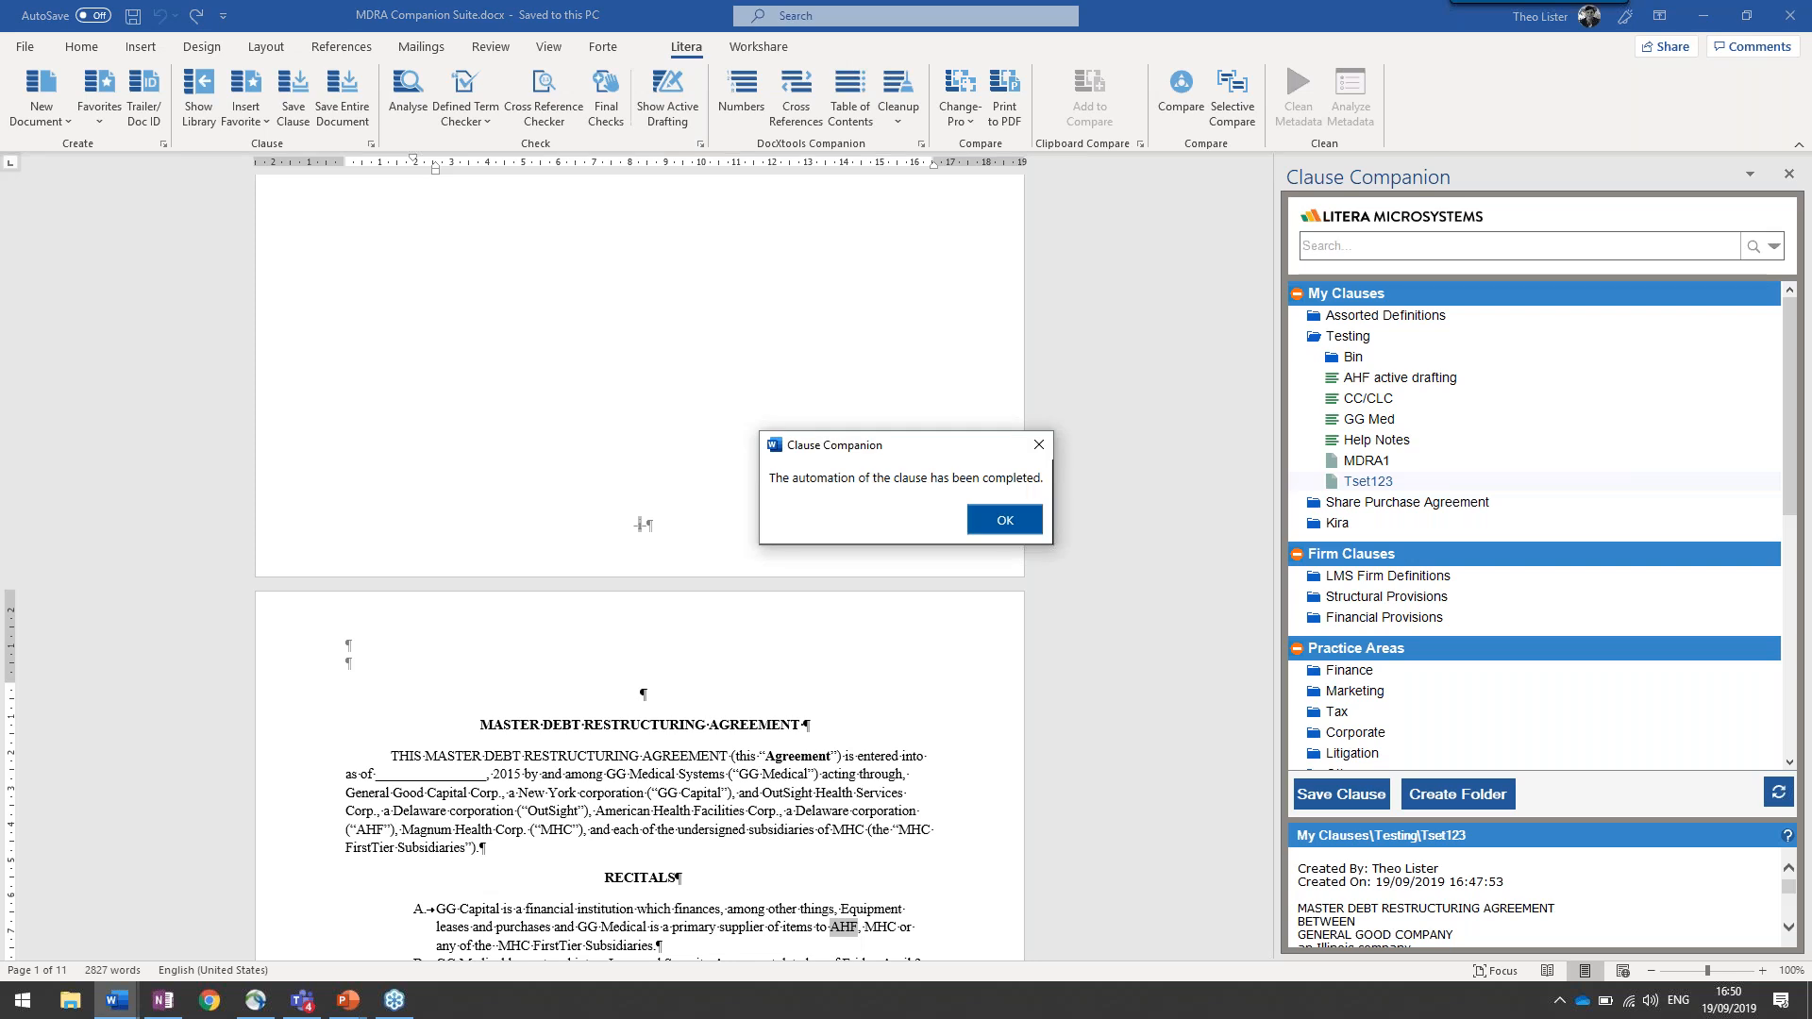
{"action": "left_click", "coordinate": [1004, 520]}
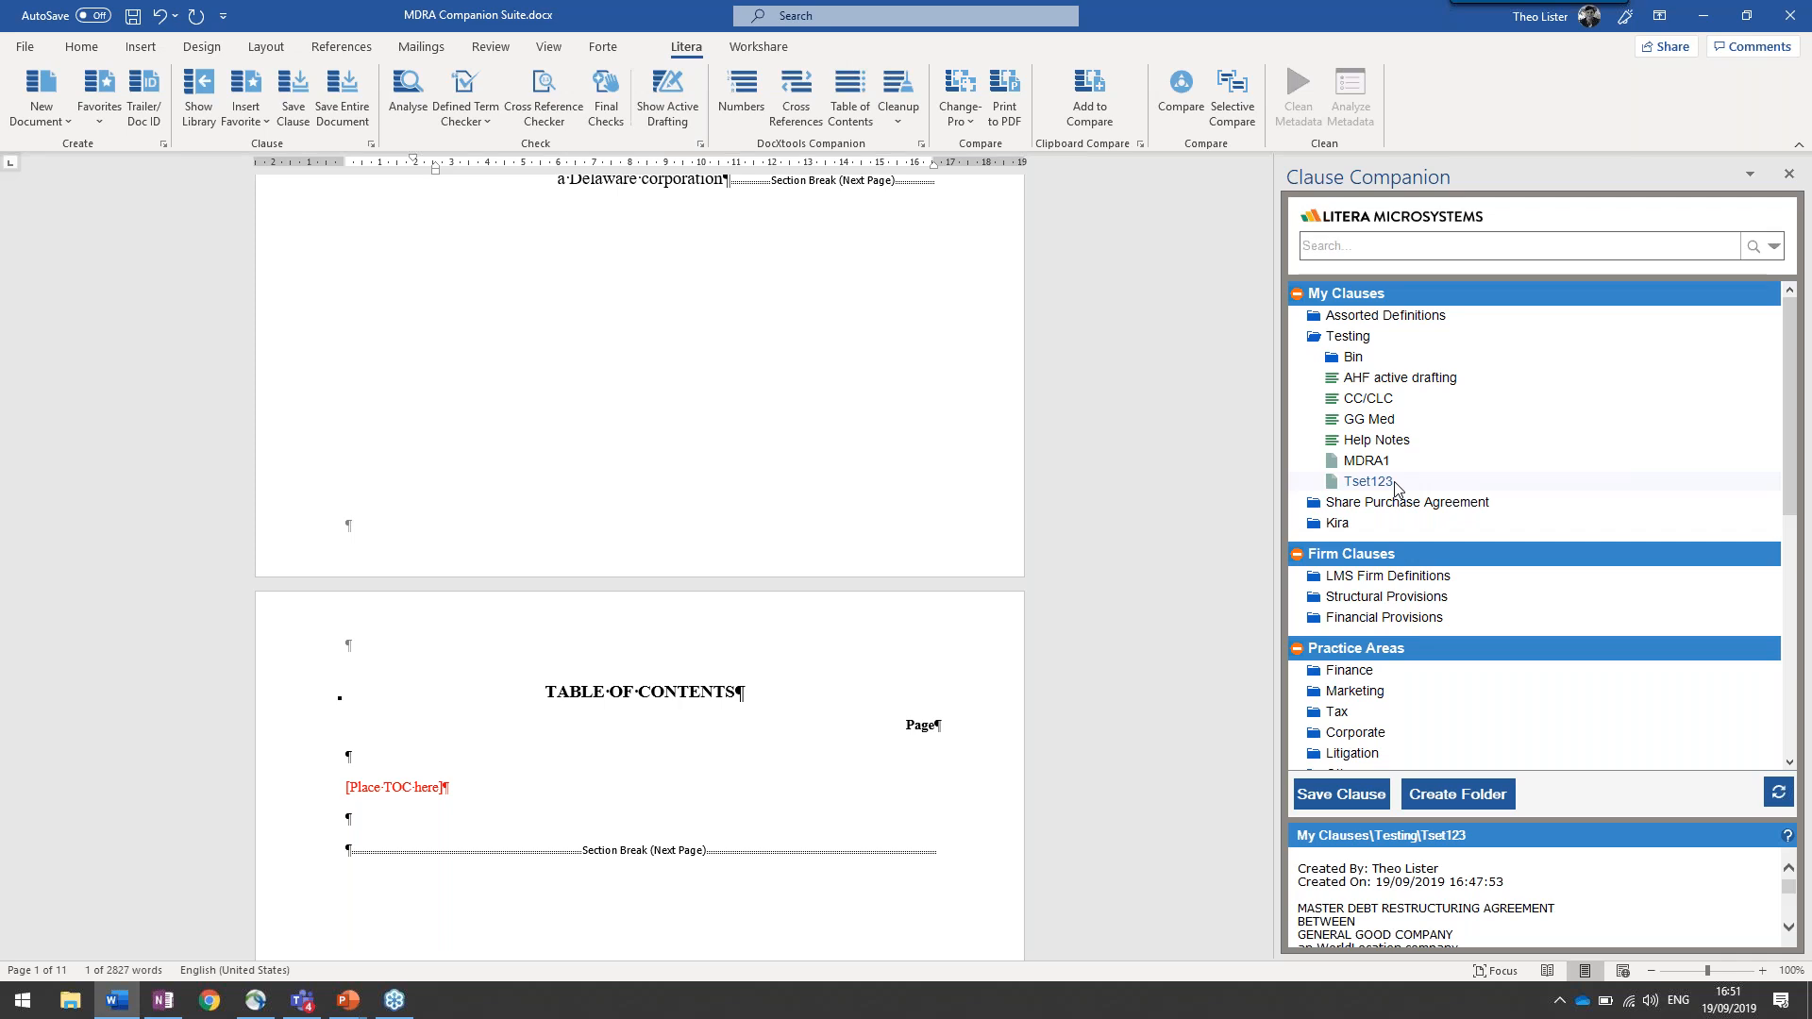
Insert the Tset123 clause in a new document
{"action": "right_click", "coordinate": [1395, 487]}
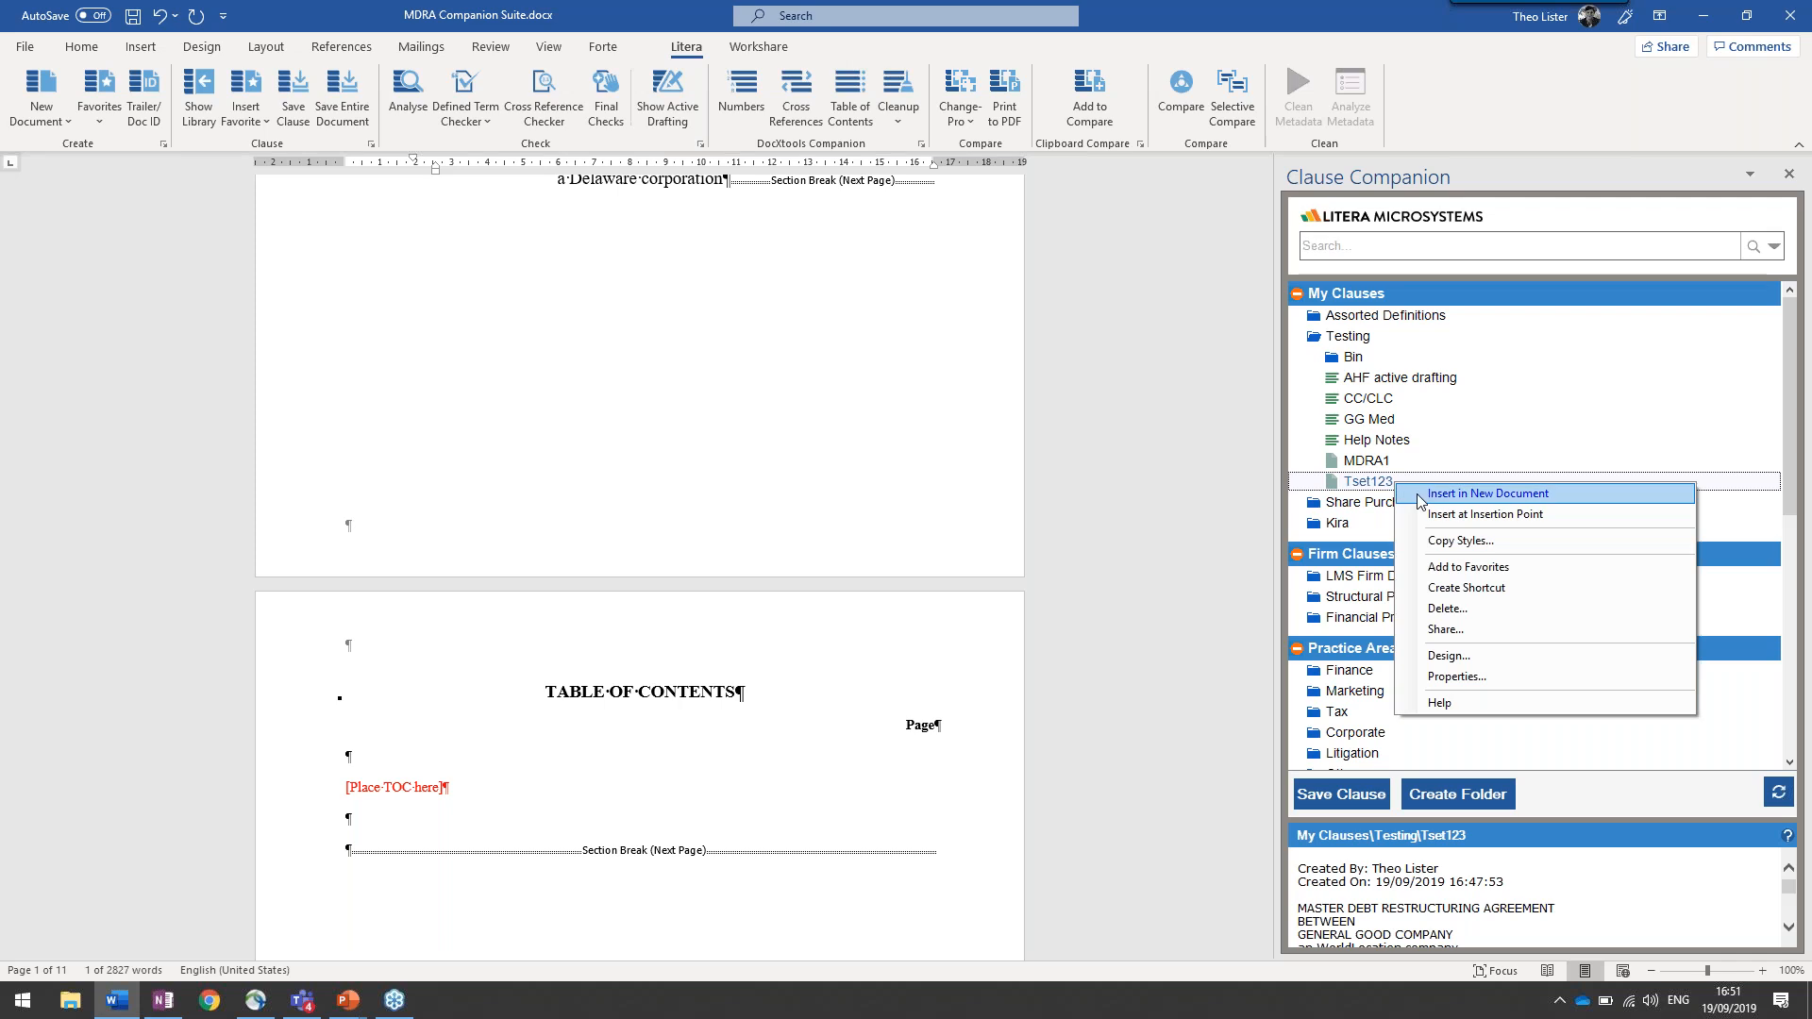
{"action": "left_click", "coordinate": [1422, 495]}
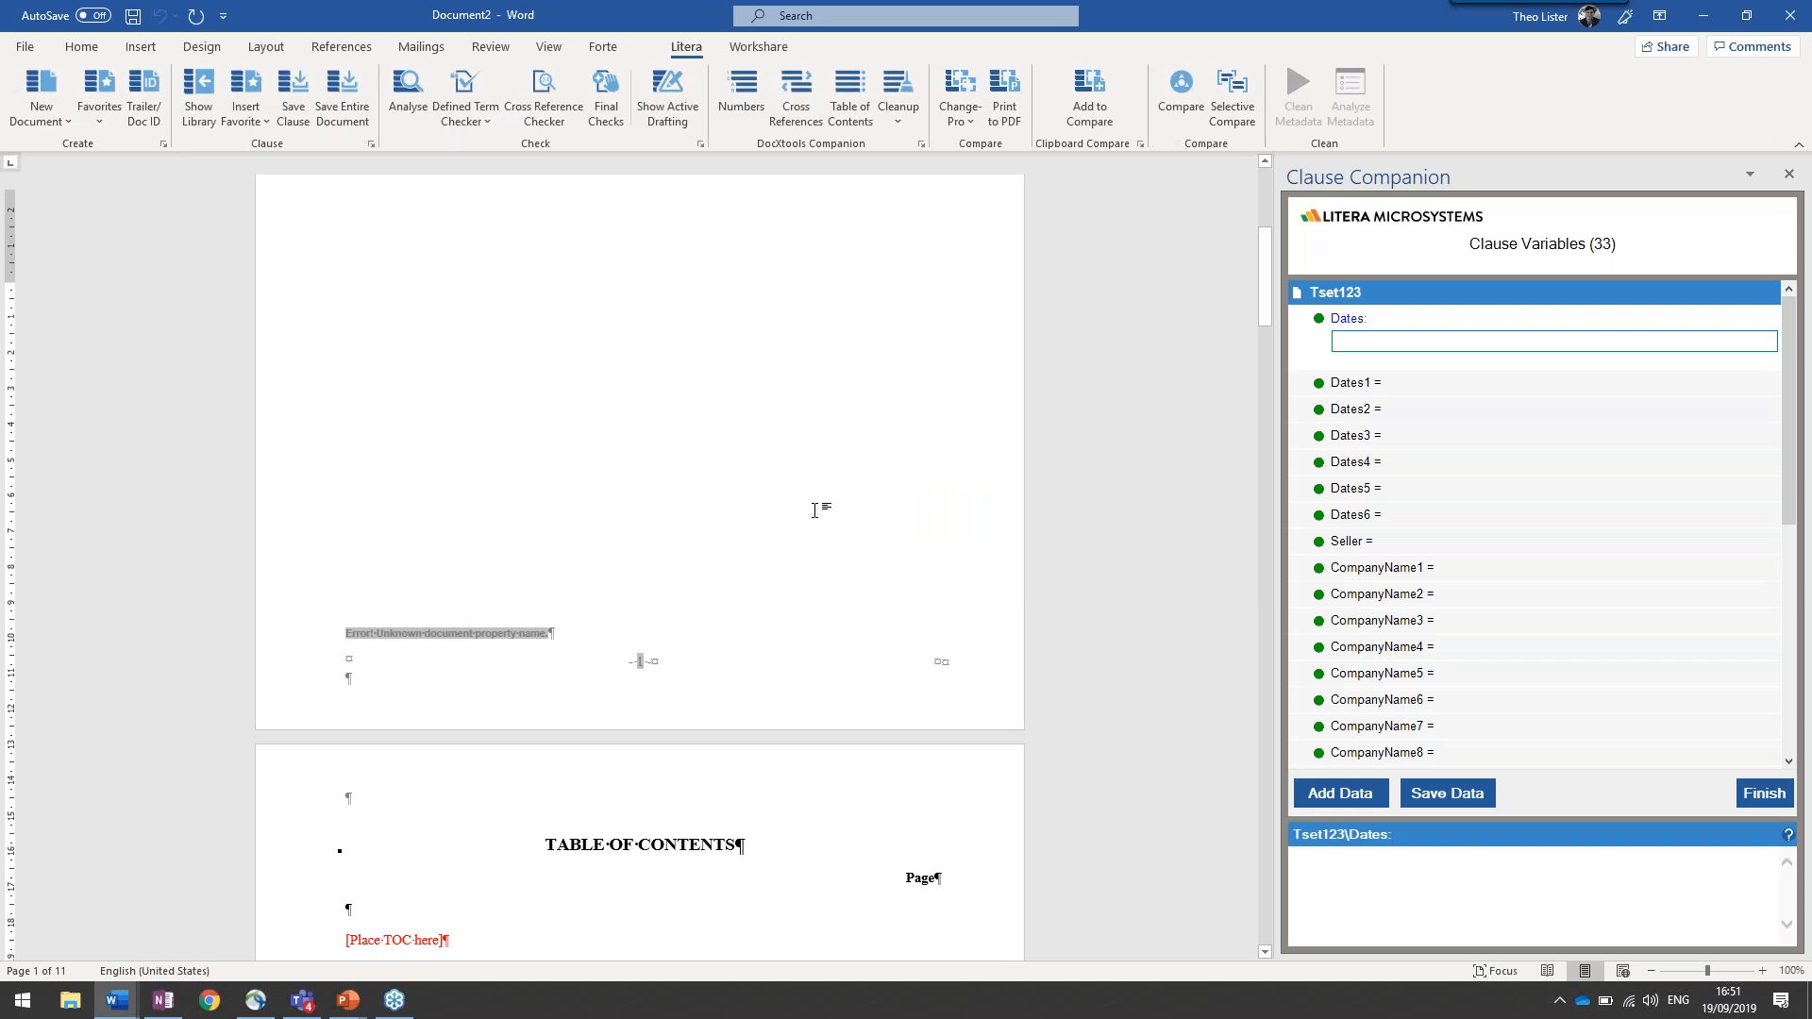
{"action": "scroll", "coordinate": [819, 509], "scroll_direction": "down", "scroll_amount": 15}
{"action": "scroll", "coordinate": [642, 232], "scroll_direction": "down", "scroll_amount": 20}
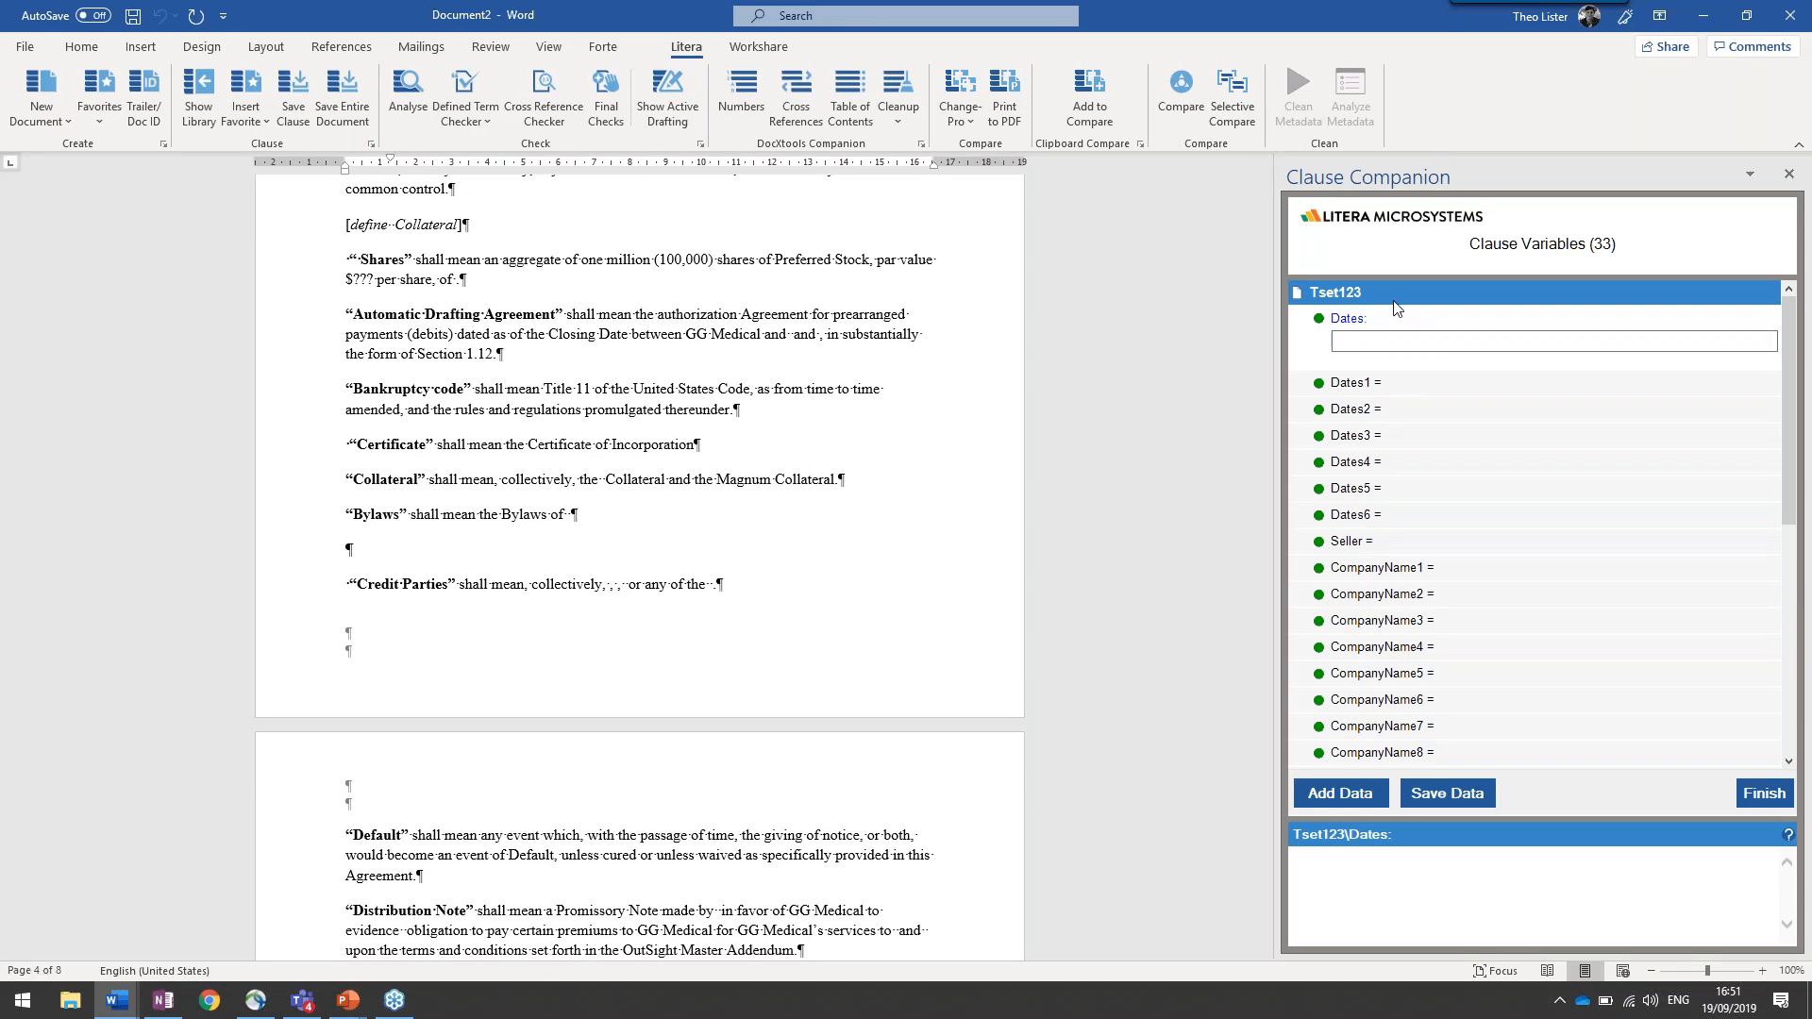
Fill in the Seller clause variable with BuyCo throughout the new document
{"action": "left_click", "coordinate": [1394, 548]}
{"action": "left_click", "coordinate": [1394, 528]}
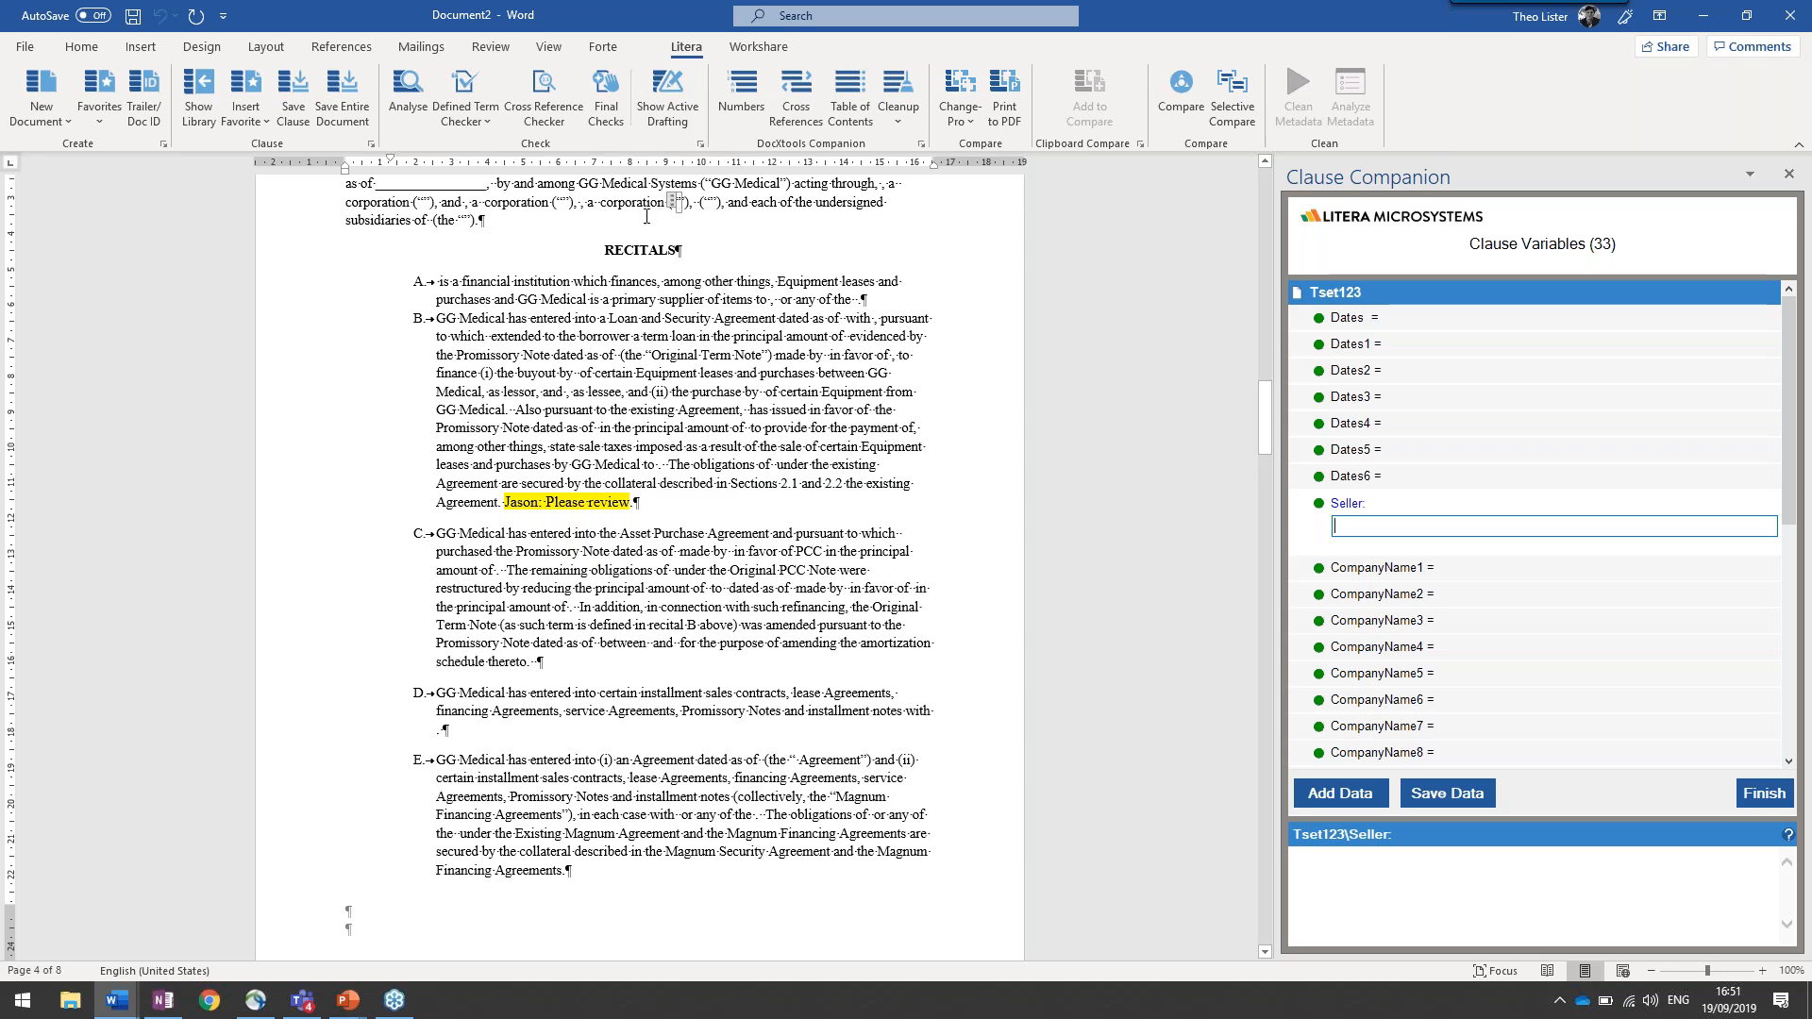
{"action": "scroll", "coordinate": [850, 349], "scroll_direction": "down", "scroll_amount": 1}
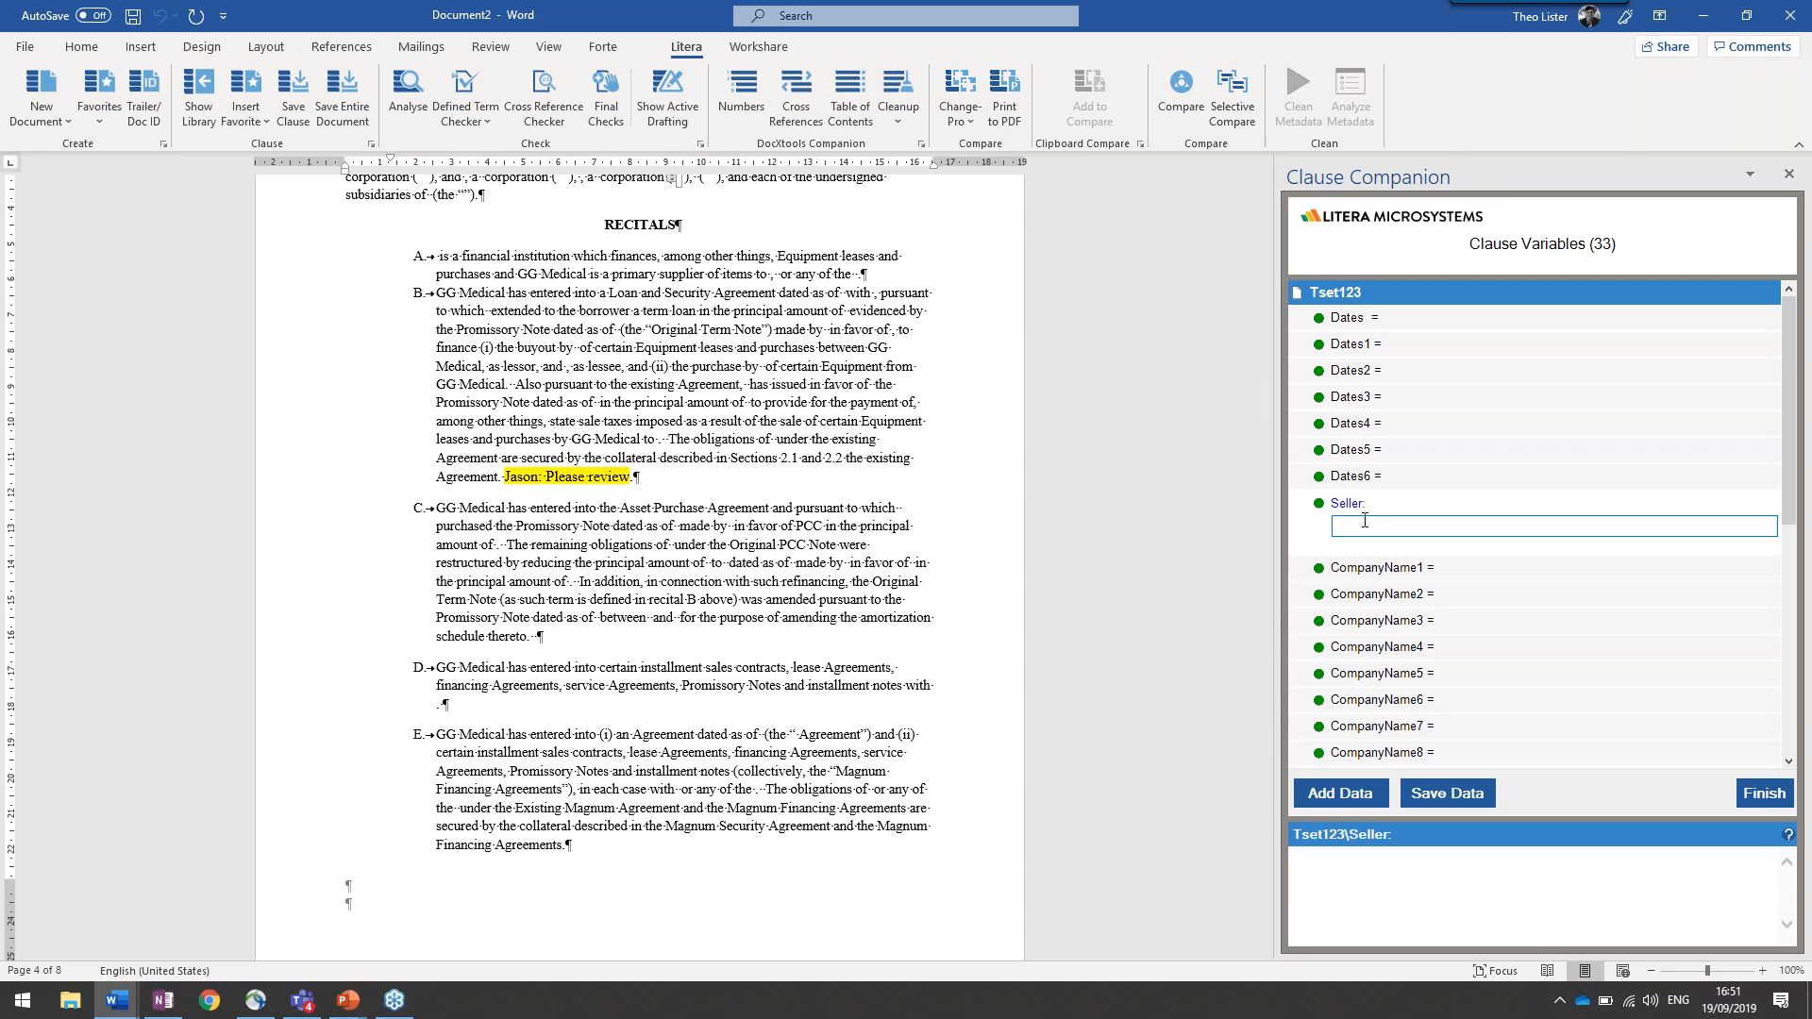
{"action": "type", "text": "BuyCo"}
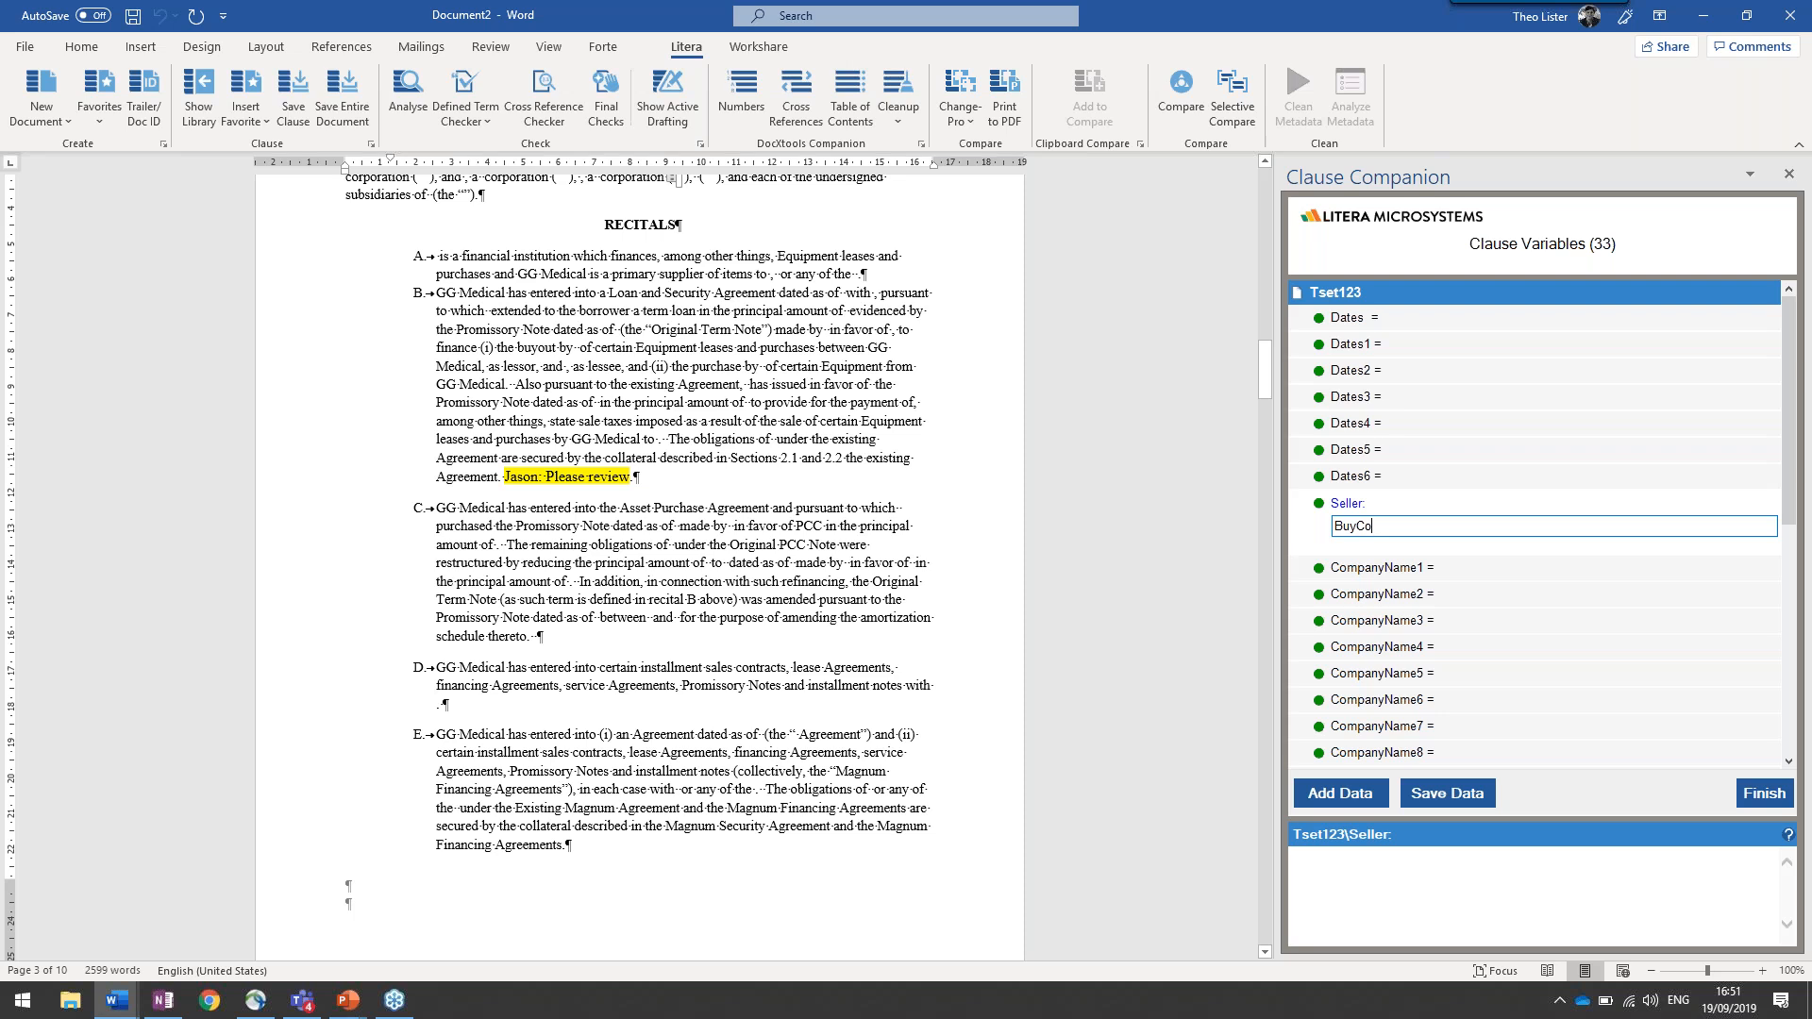
{"action": "key", "text": "Return"}
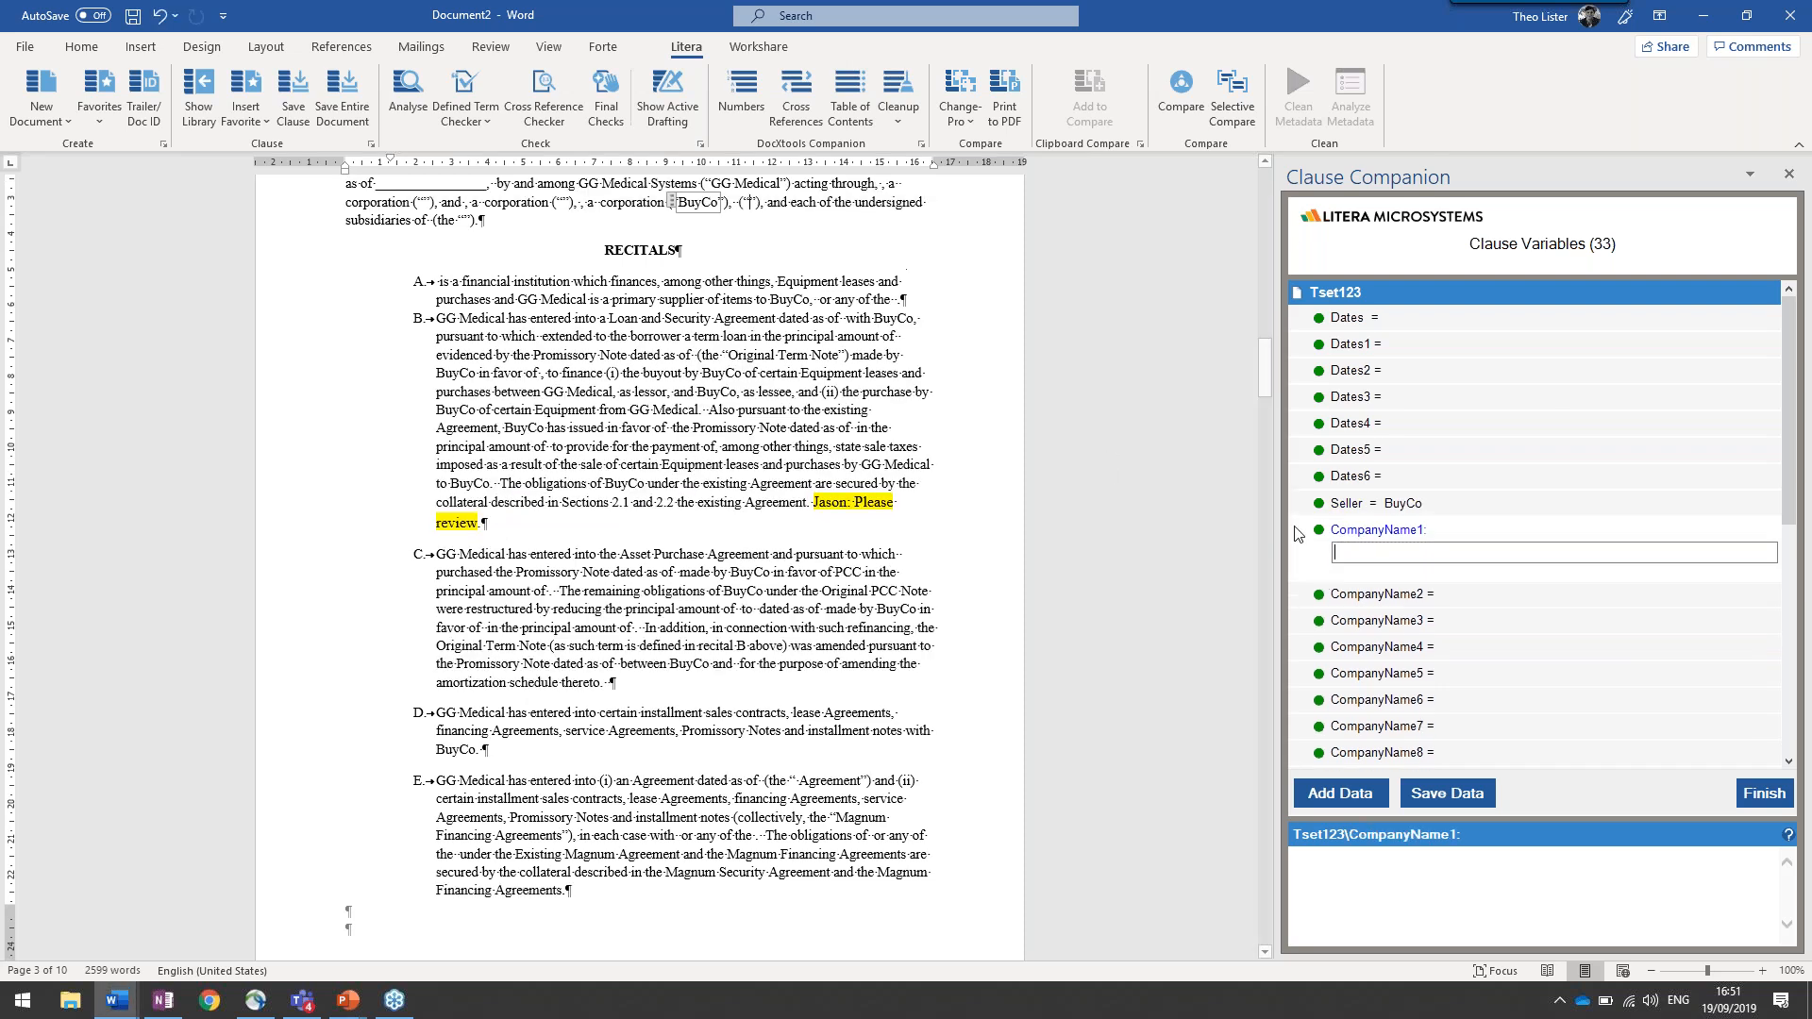
{"action": "scroll", "coordinate": [709, 386], "scroll_direction": "down", "scroll_amount": 3}
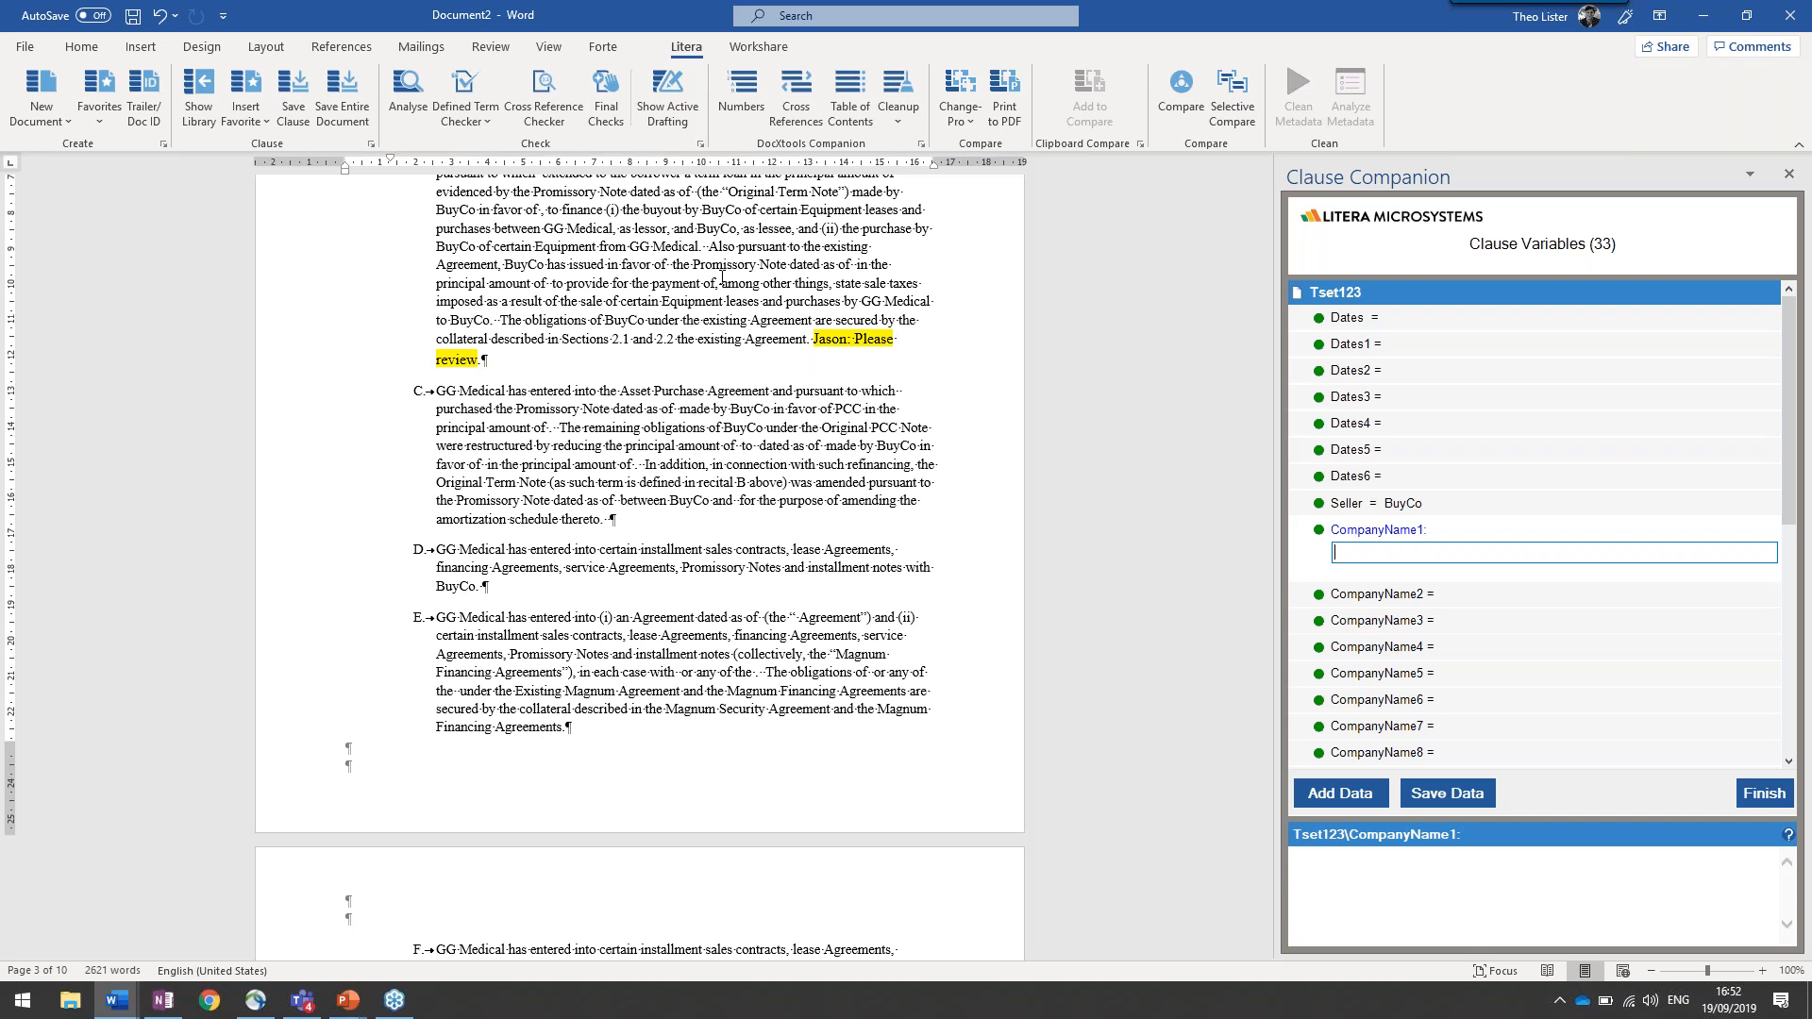
Switch to the PowerPoint slide show
{"action": "key", "text": "alt+Tab"}
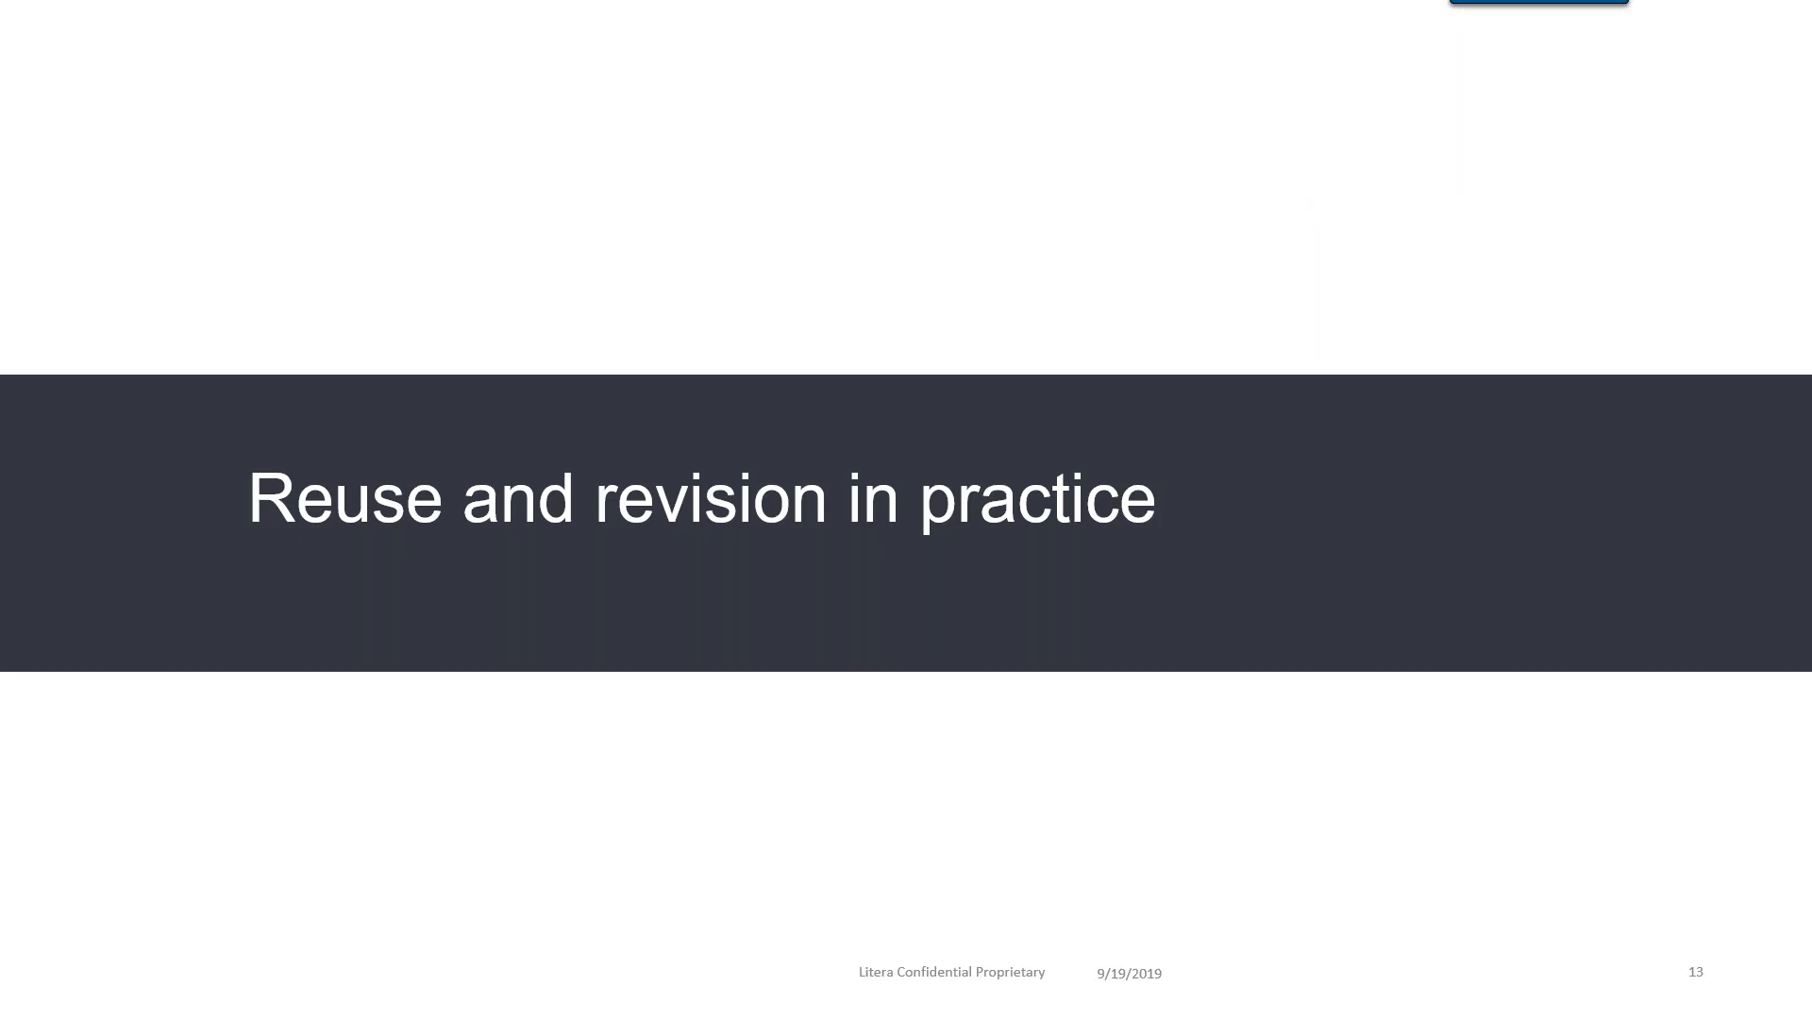